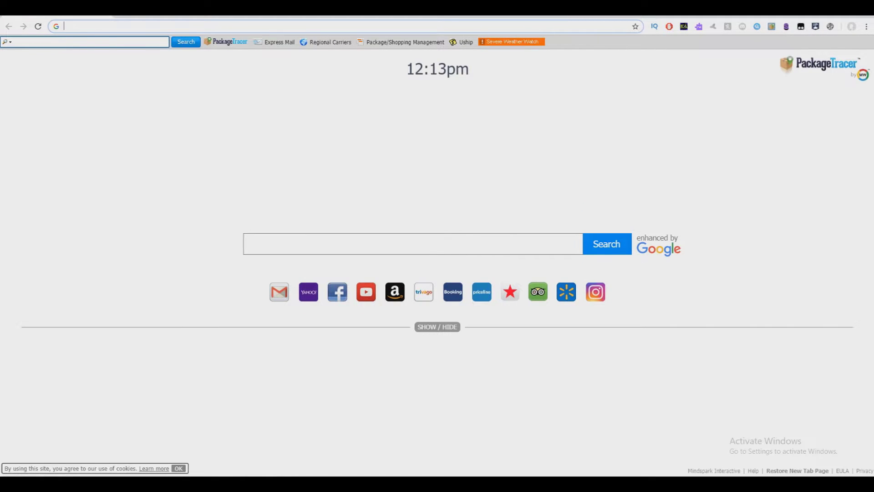
Search the web for "Gimp" from the new tab page.
left_click(248, 243)
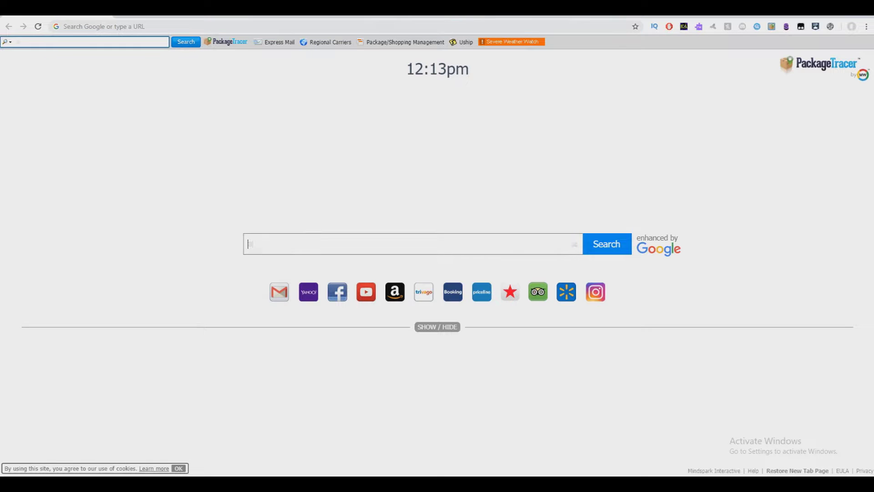
type("a")
key("F11")
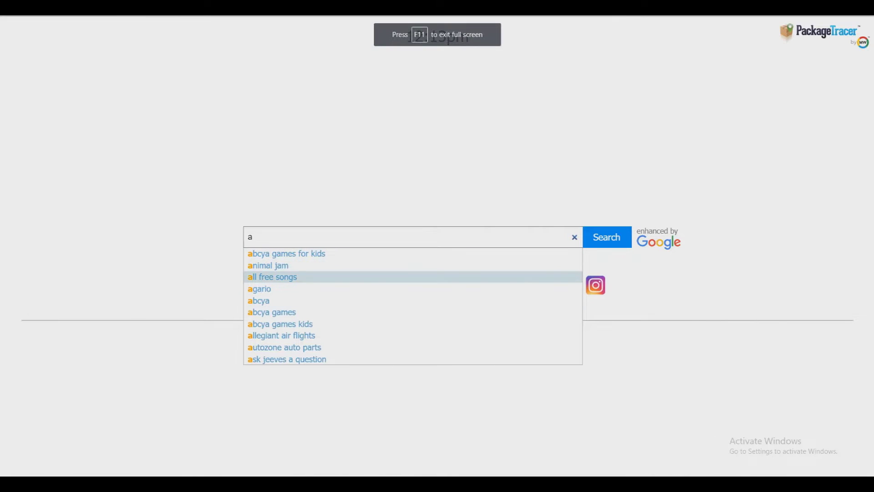
key("F11")
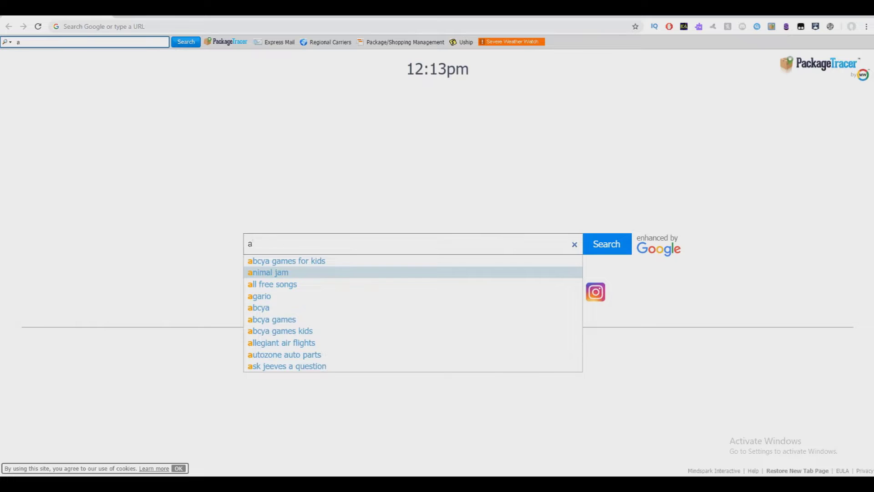
key("BackSpace")
type("Gimp")
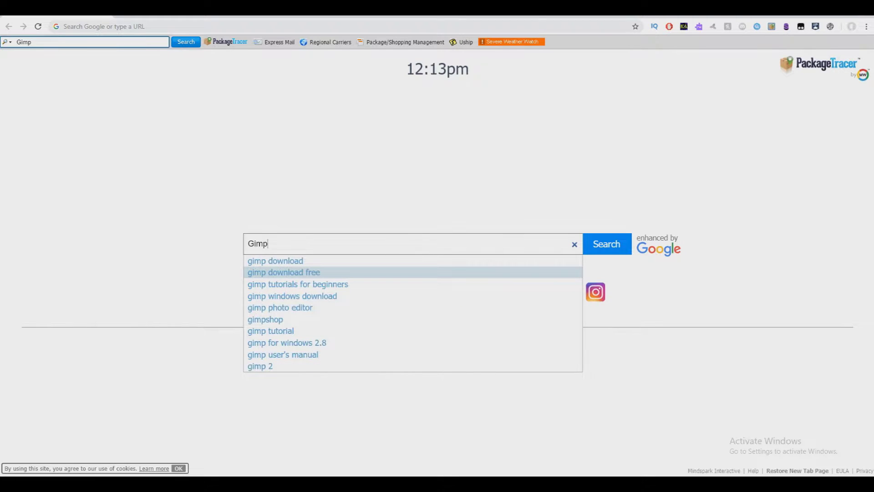
key("Return")
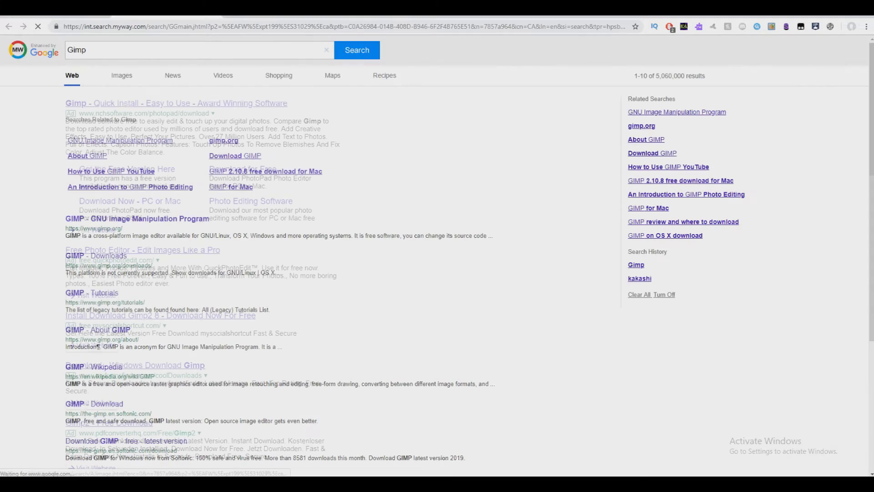
Switch to the image results for Gimp and look through them.
left_click(121, 75)
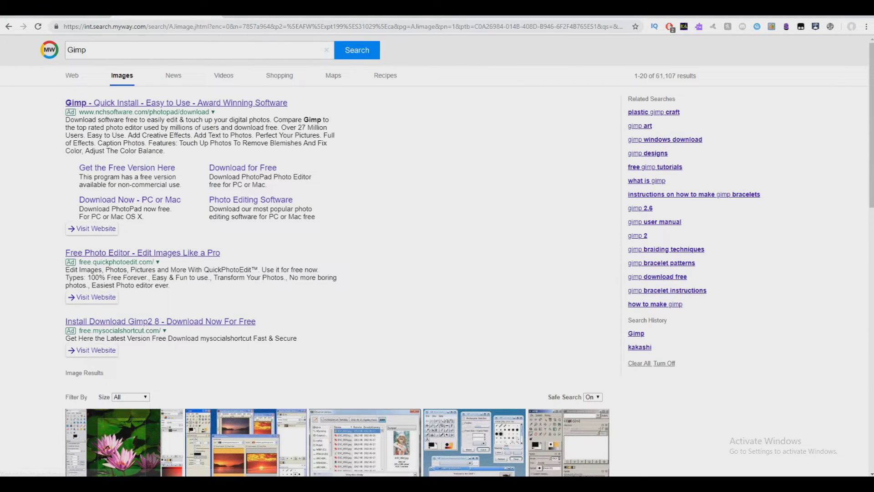
scroll(337, 281, "down", 10)
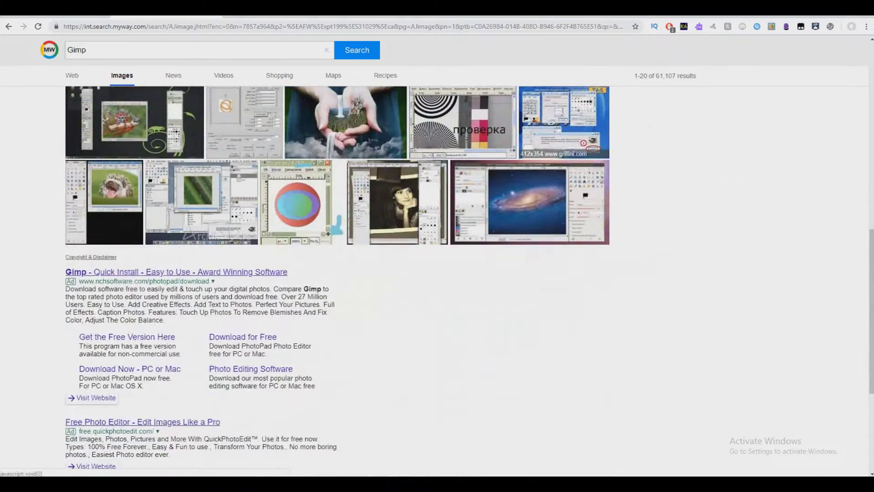
scroll(337, 281, "up", 10)
scroll(337, 281, "down", 4)
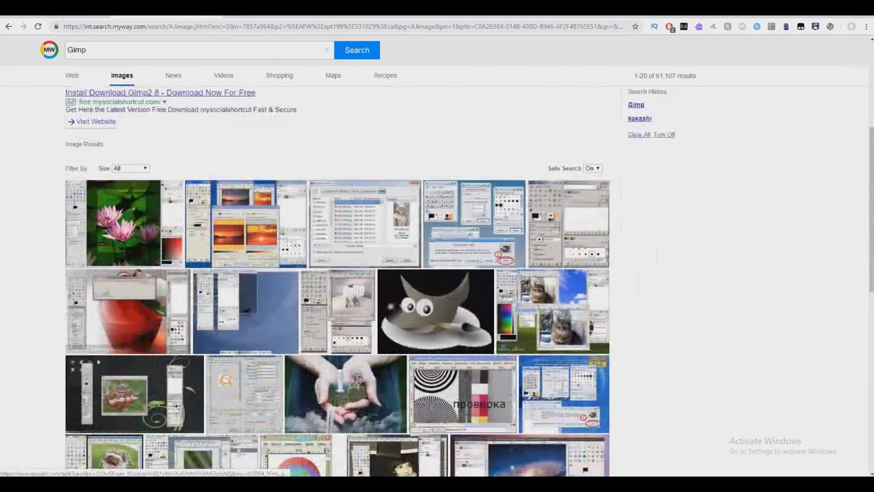
scroll(336, 281, "up", 5)
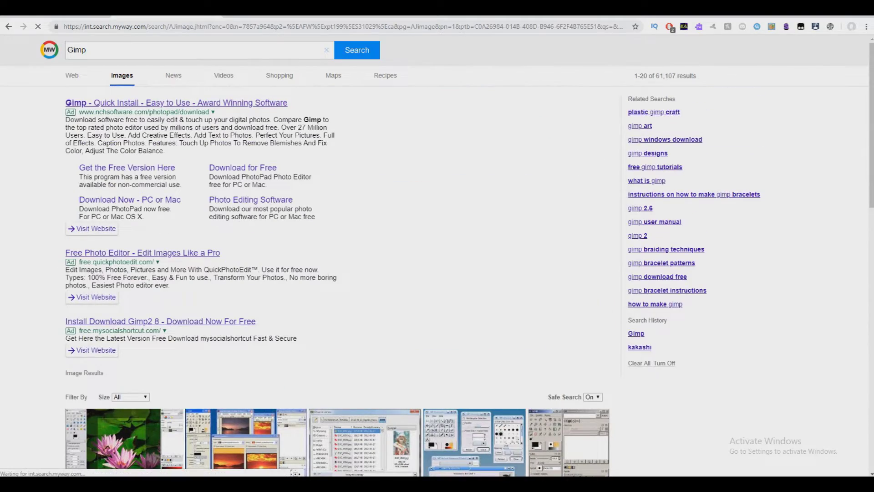
Replace the search term with "photoshop" and look through the web results.
double_click(77, 50)
key("BackSpace")
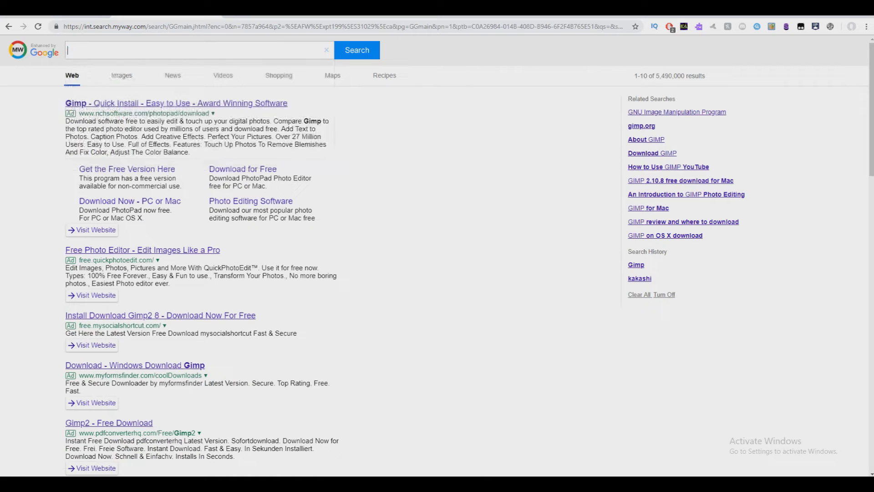
type("photoshop")
key("Return")
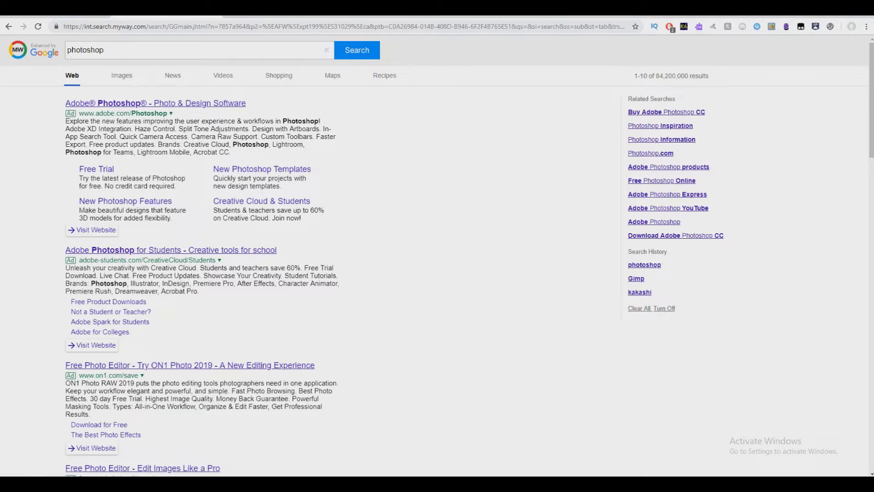
scroll(437, 273, "down", 4)
scroll(437, 260, "down", 4)
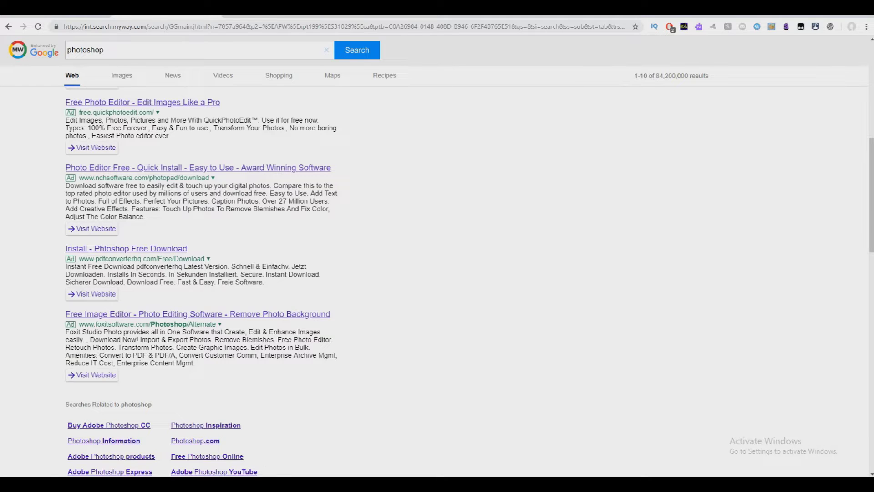
scroll(437, 273, "up", 8)
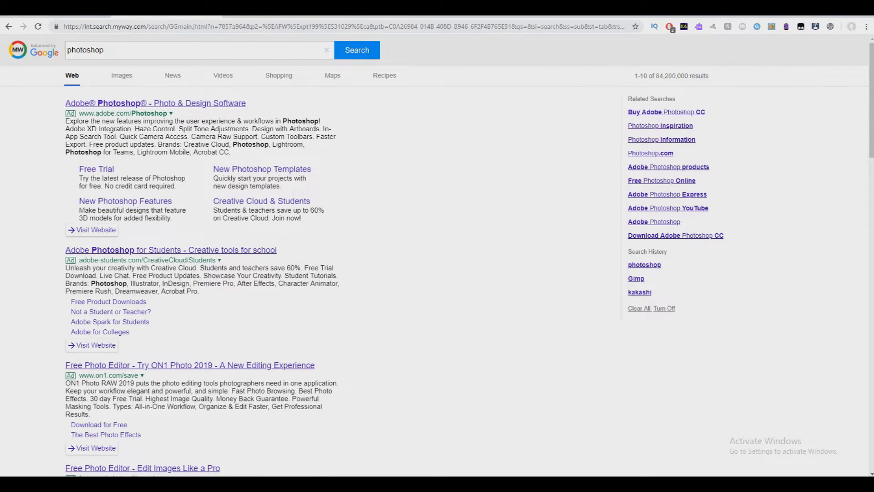
Go to google.com and search there for "photoshop".
left_click(344, 27)
type("google.")
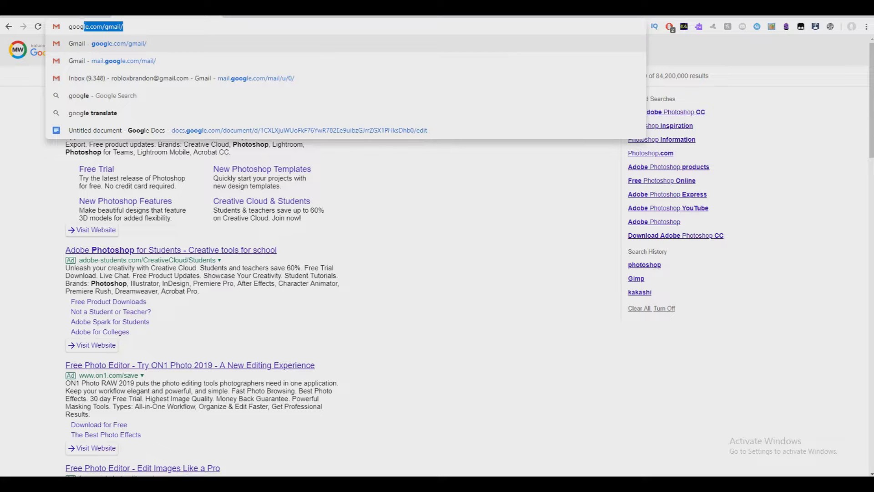
type("com")
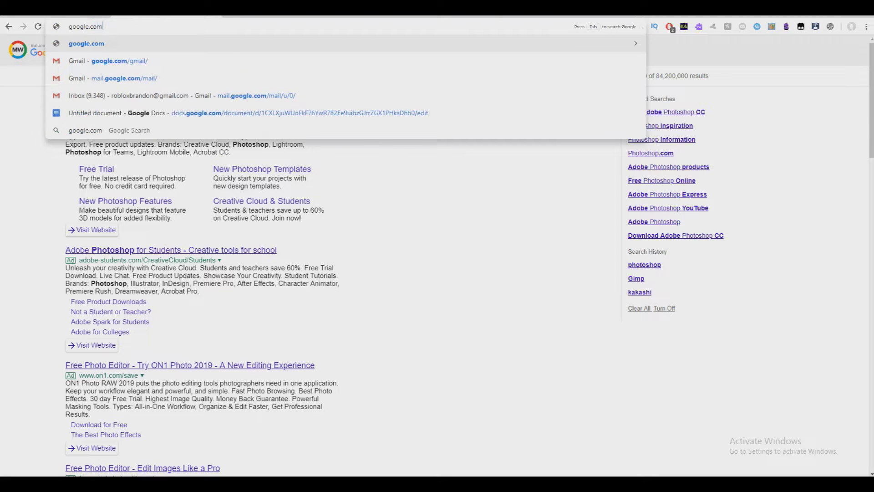
key("Return")
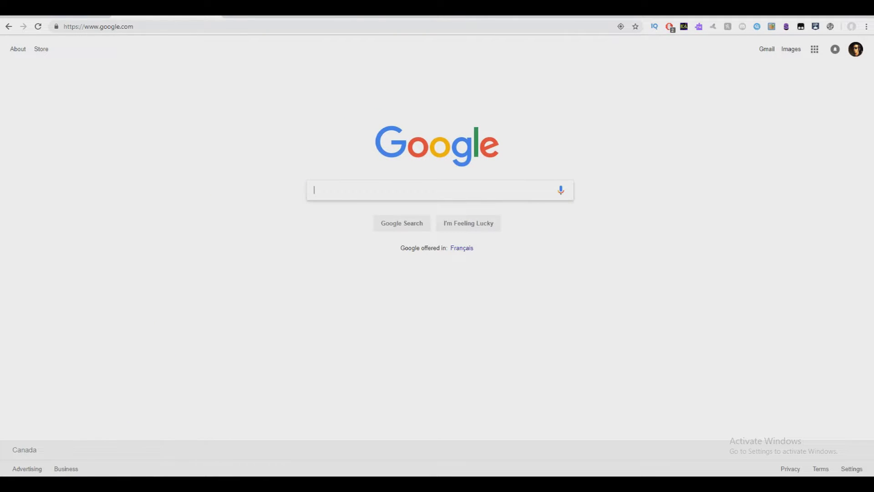
key("Down")
type("p")
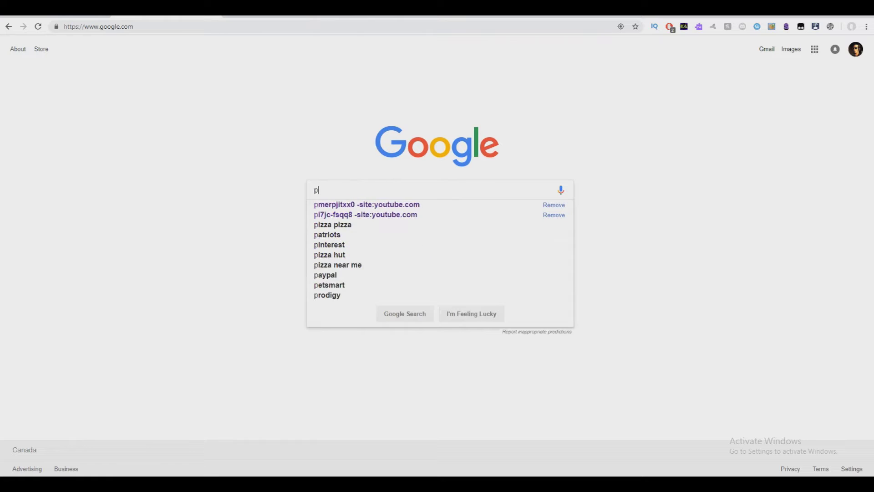
type("hotoshop")
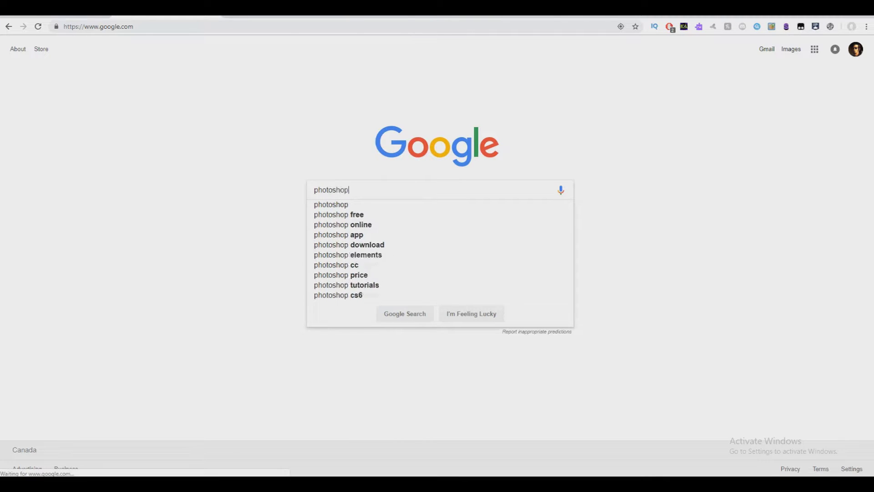
key("Return")
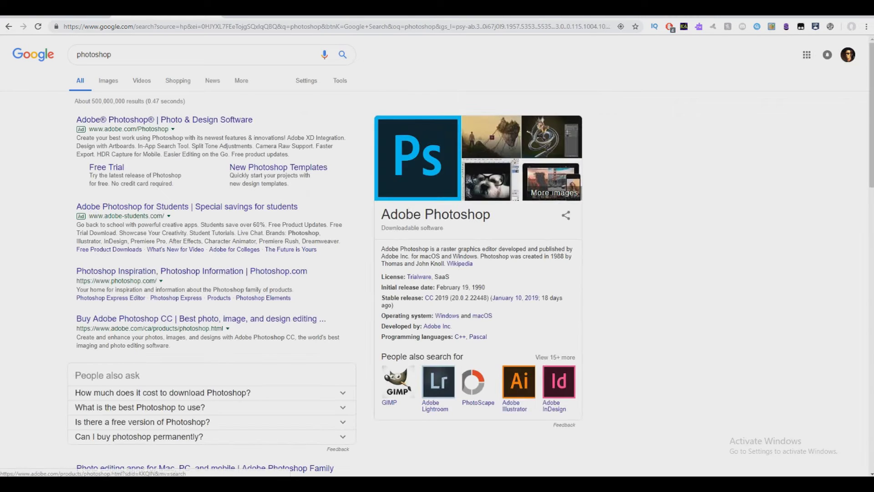
Open Adobe's Photoshop Photo & Design Software result, choose the United States site, and look over the product page.
left_click(164, 120)
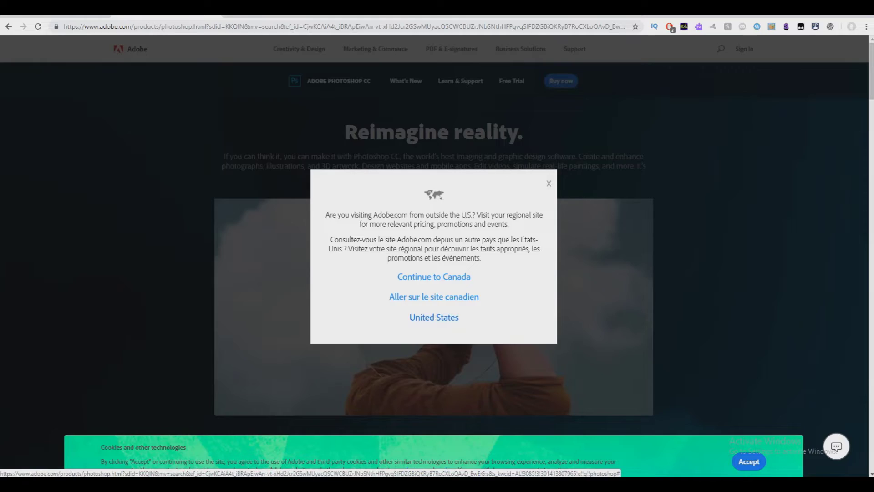
left_click(434, 317)
scroll(434, 254, "down", 10)
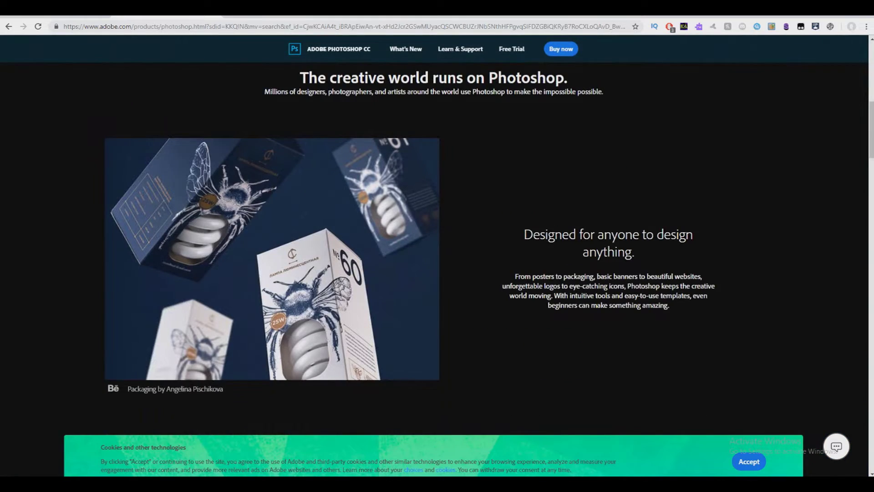
scroll(437, 255, "up", 10)
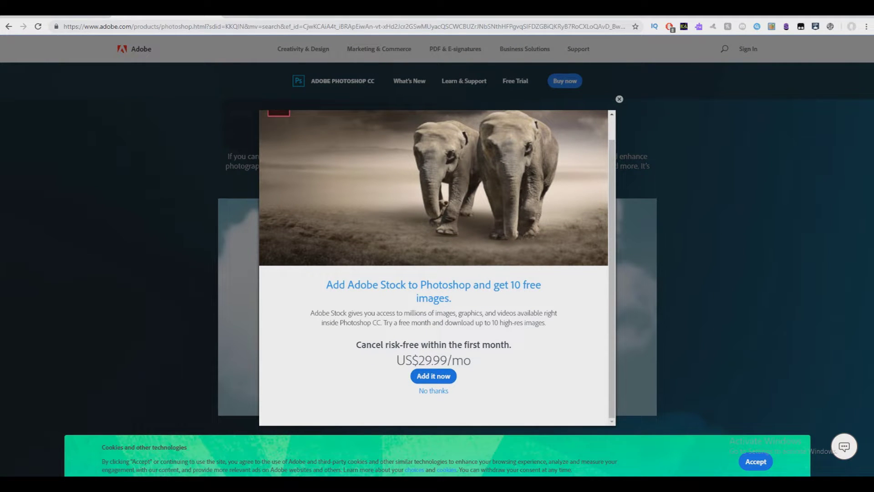
key("Escape")
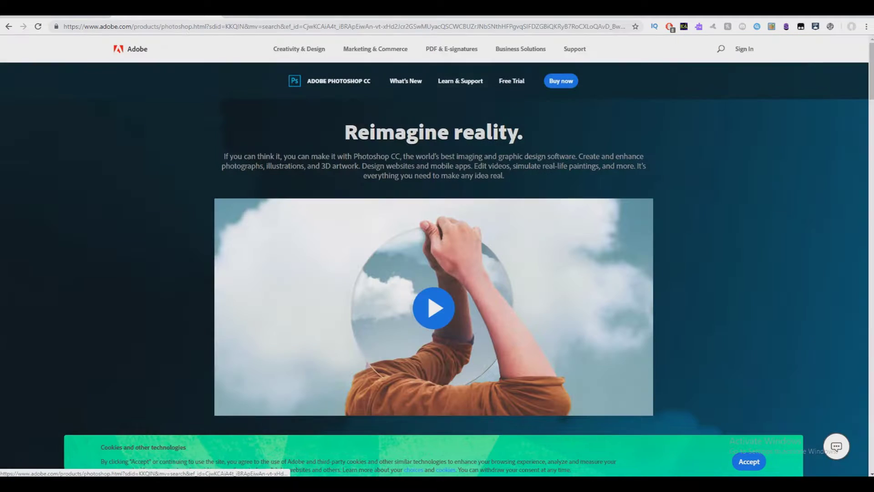
left_click(9, 26)
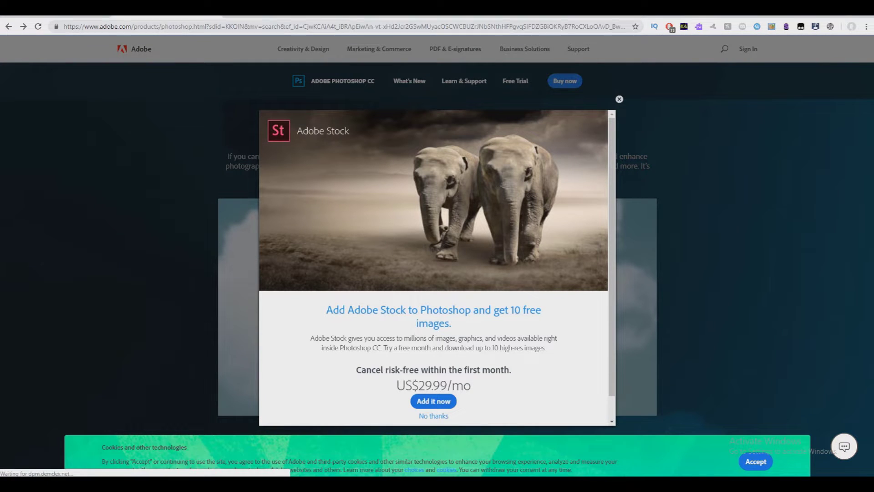
Search Google for "gimp", removing the autocompleted words about using the color picker from the query.
left_click(344, 27)
type("gim")
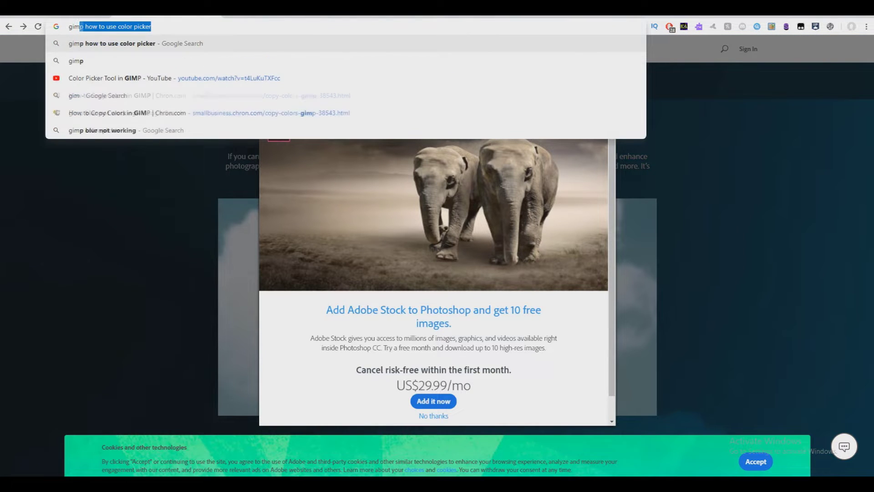
key("Return")
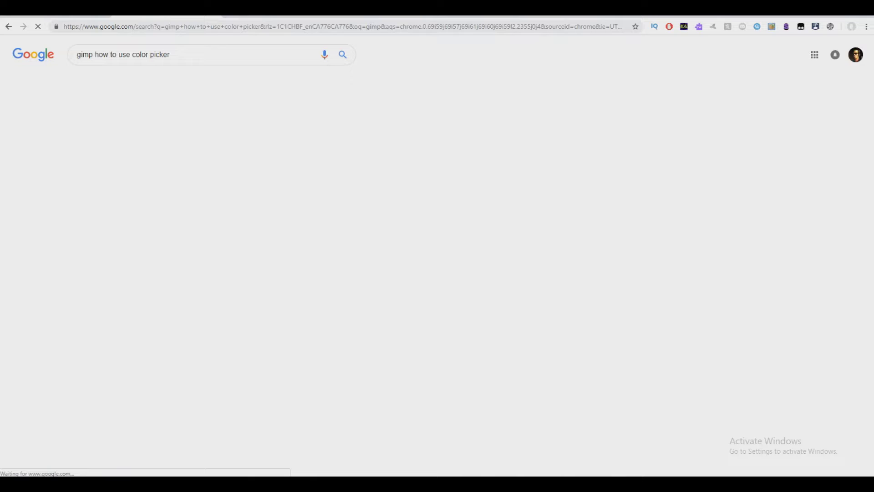
left_click_drag(170, 54, 103, 54)
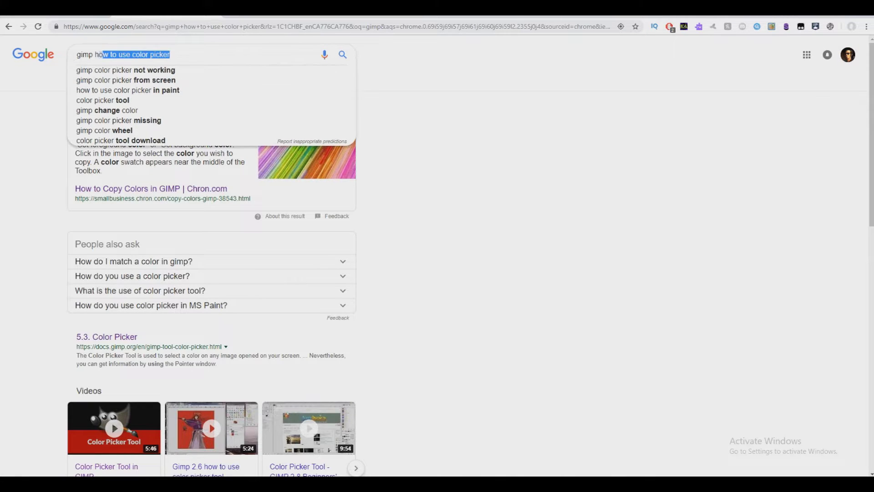
key("BackSpace")
key("Return")
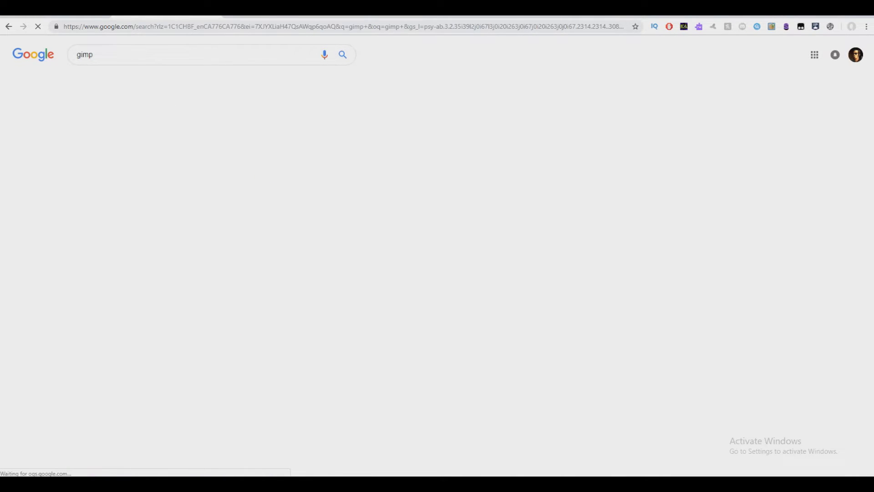
Browse the Google image results for gimp and filter them by "suit".
left_click(109, 80)
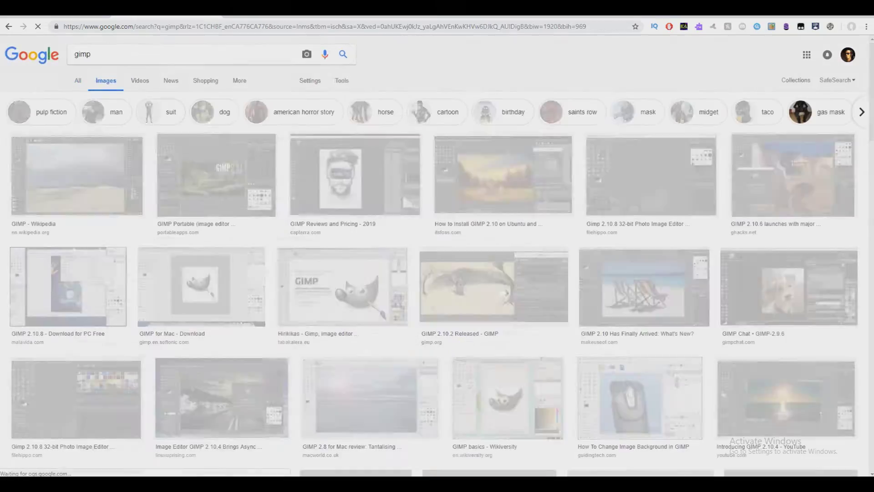
scroll(557, 447, "down", 10)
scroll(557, 446, "down", 10)
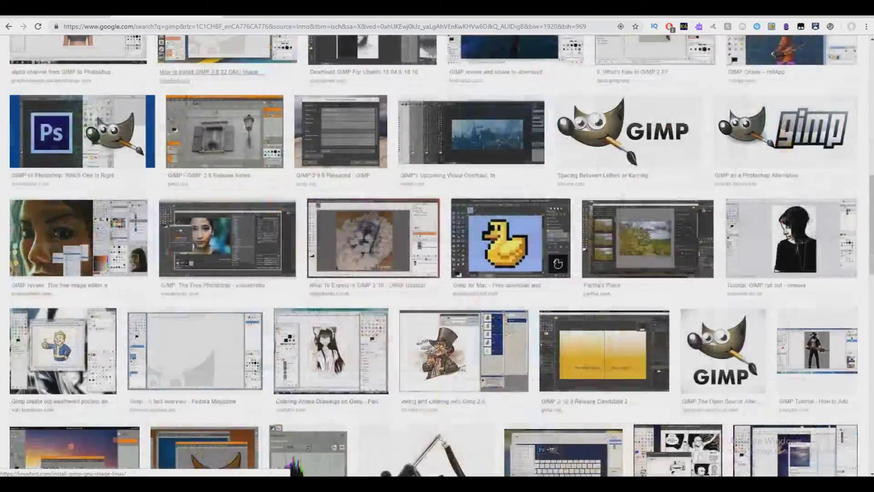
scroll(558, 447, "down", 10)
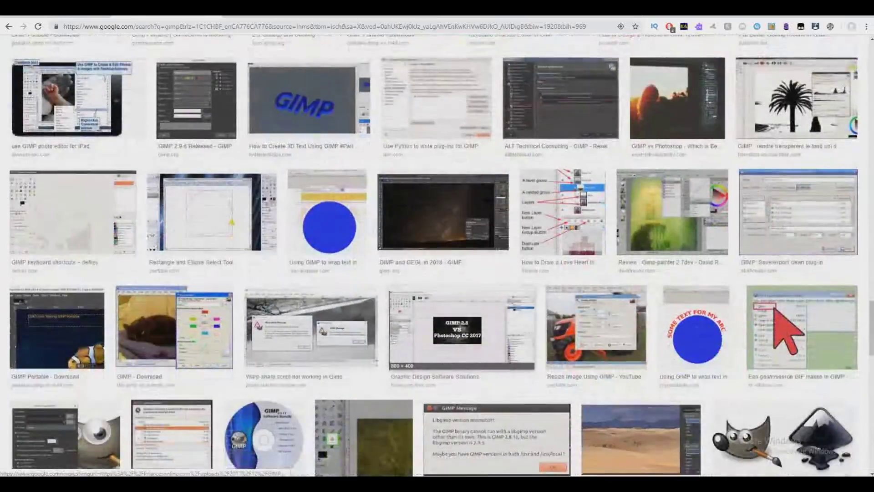
scroll(557, 446, "down", 3)
key("F5")
left_click(160, 111)
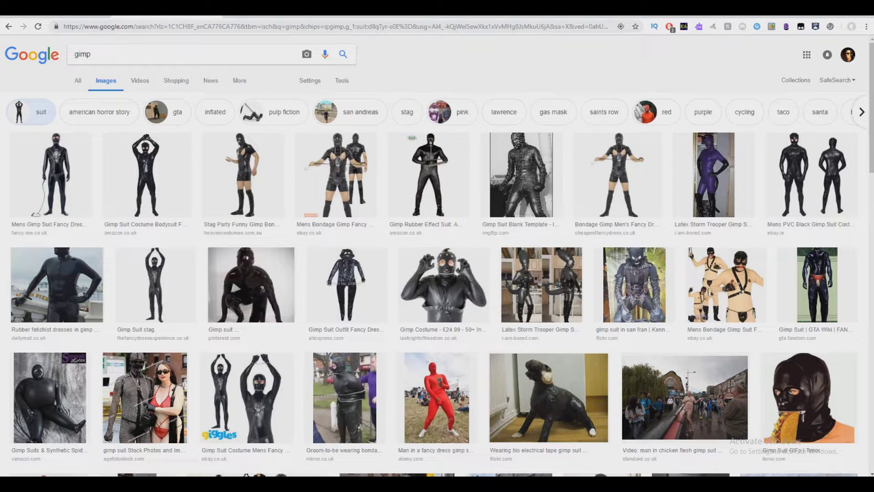
Return to all results for gimp, open the official GIMP website, and select its web address.
left_click(77, 81)
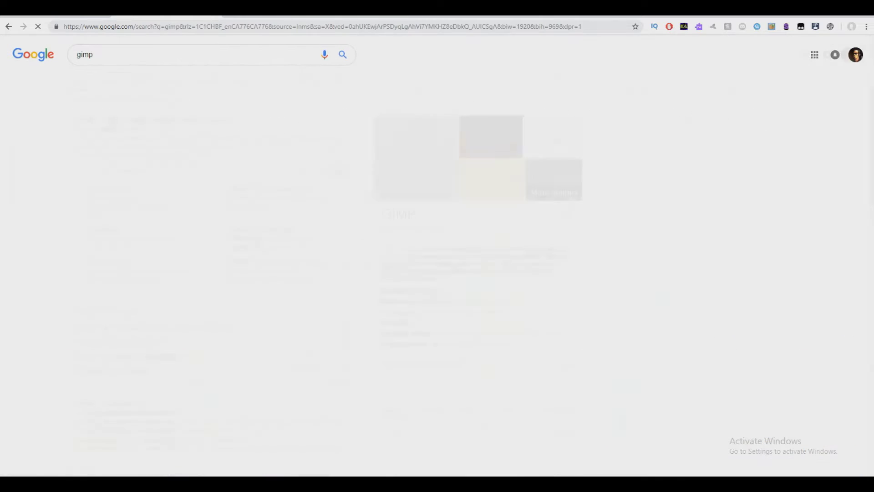
left_click(153, 119)
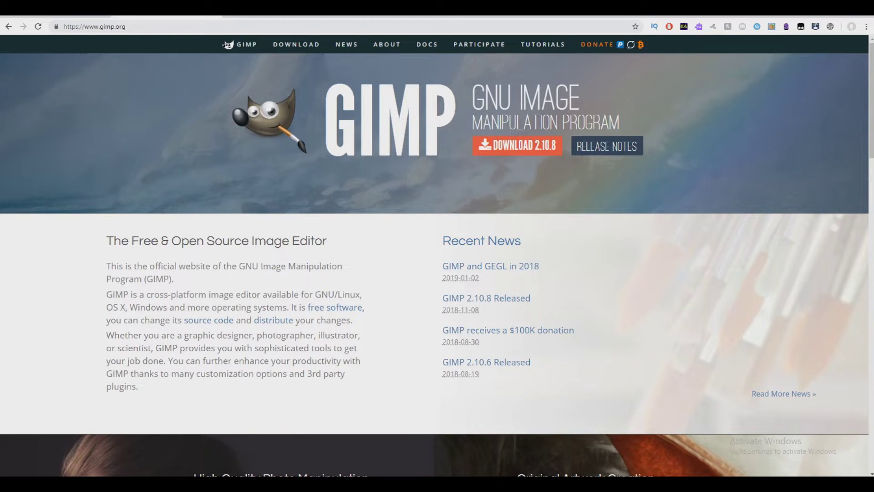
left_click(94, 27)
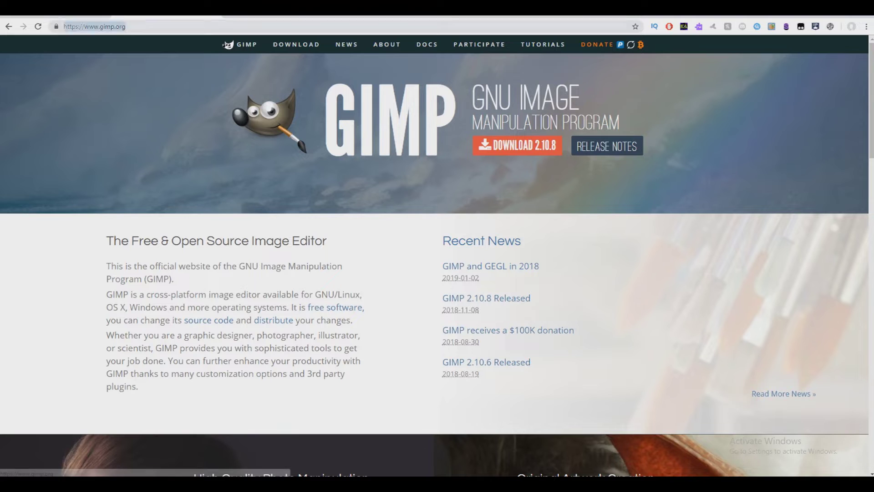
Search Google for "fortnite" and show the image results.
key("BackSpace")
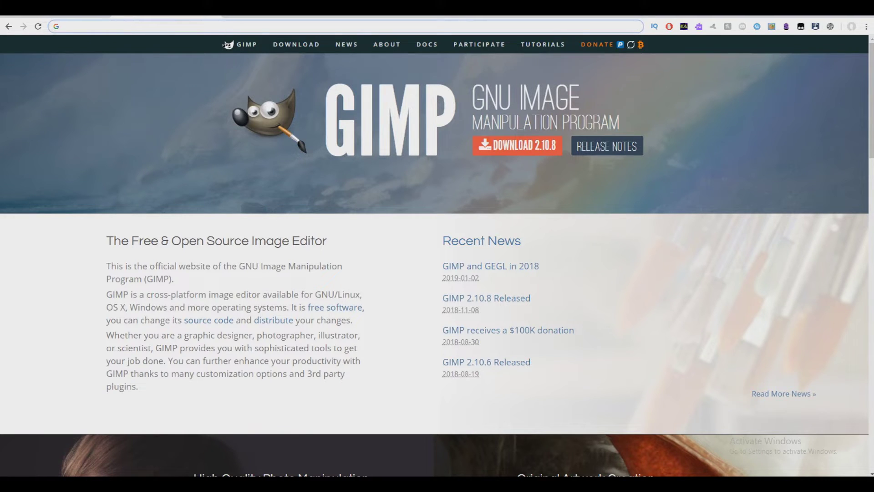
type("fortnite")
key("Return")
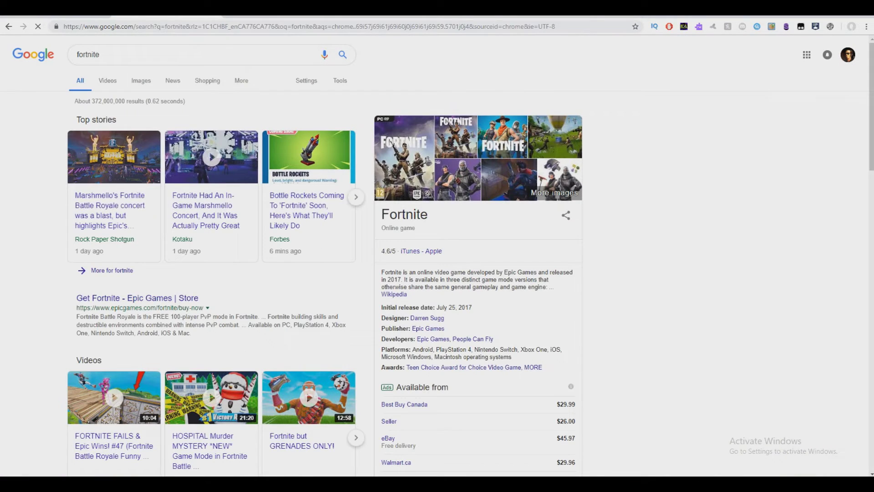
left_click(141, 81)
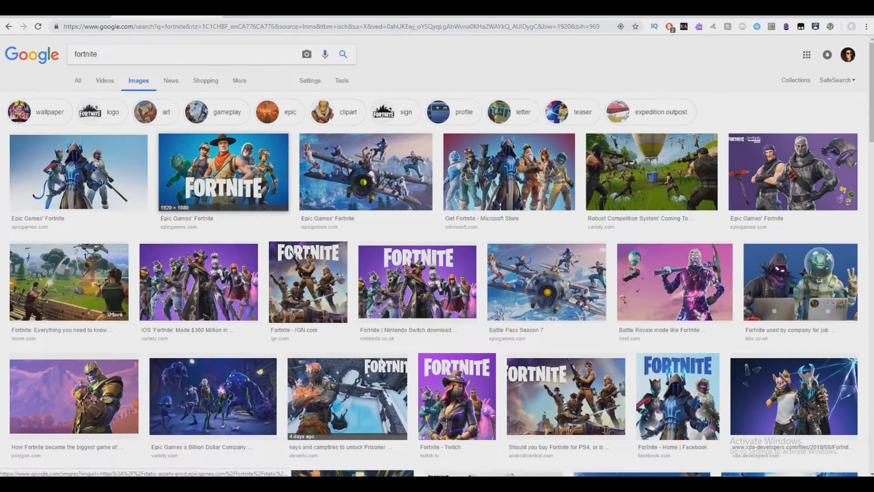
Browse the Fortnite images, previewing the group artwork with the Fortnite title and the Battle Royale picture from Lifehacker.
left_click(223, 173)
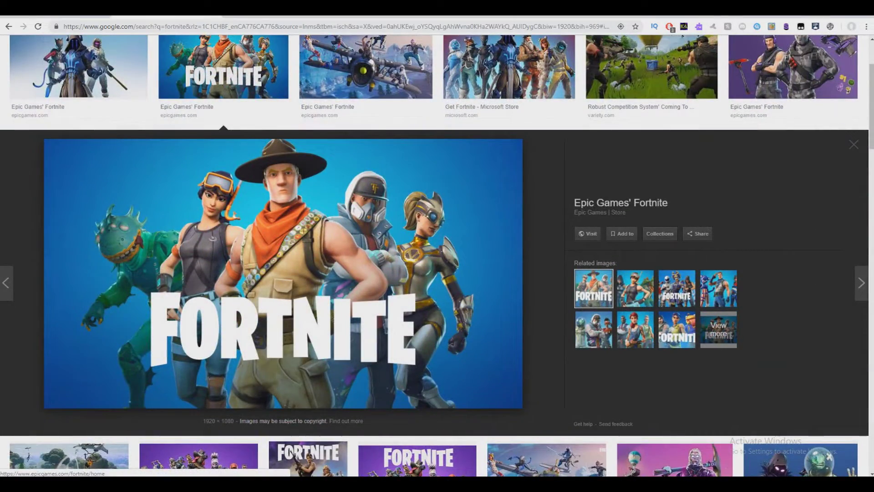
key("Escape")
scroll(213, 278, "down", 1)
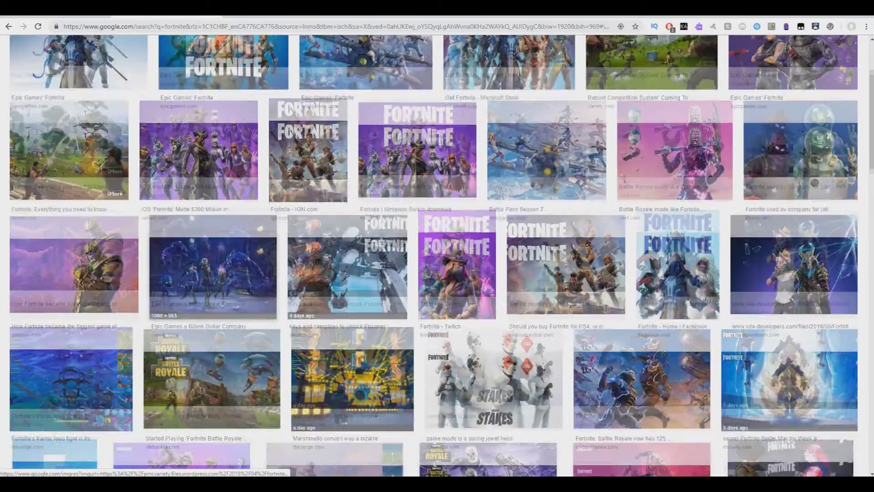
scroll(205, 286, "down", 3)
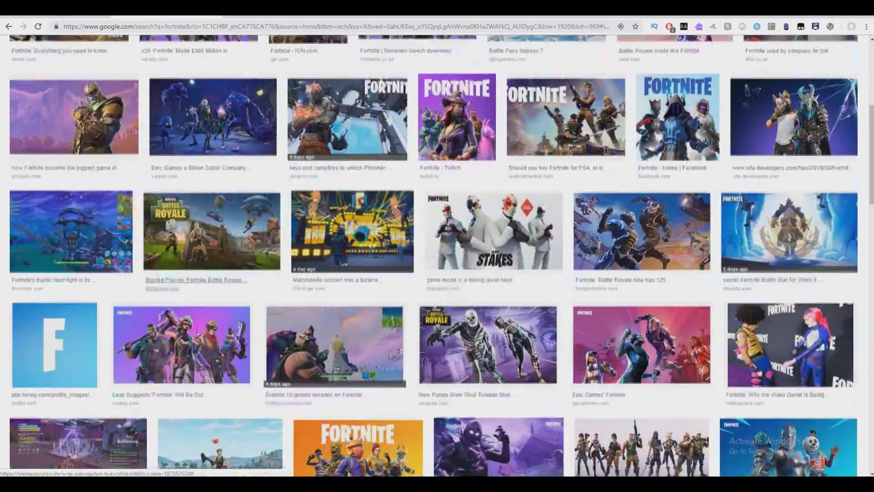
left_click(212, 233)
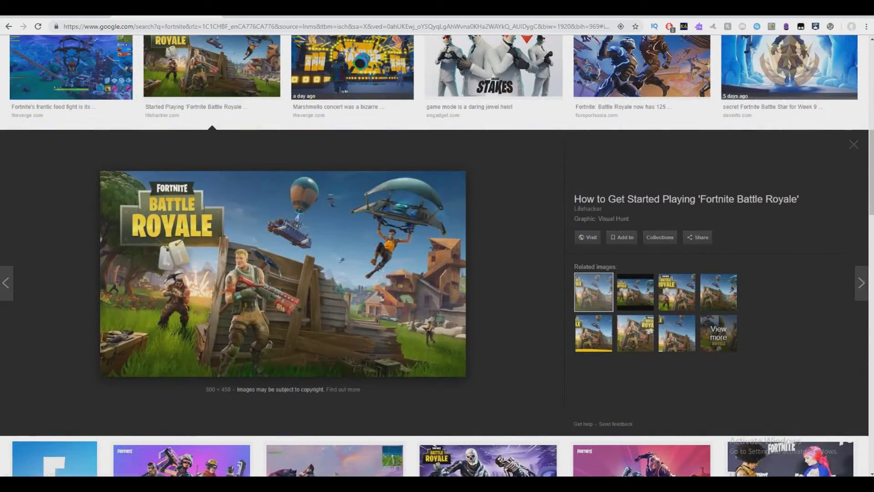
key("Escape")
Search Google Images for "shaggy".
scroll(292, 252, "up", 9)
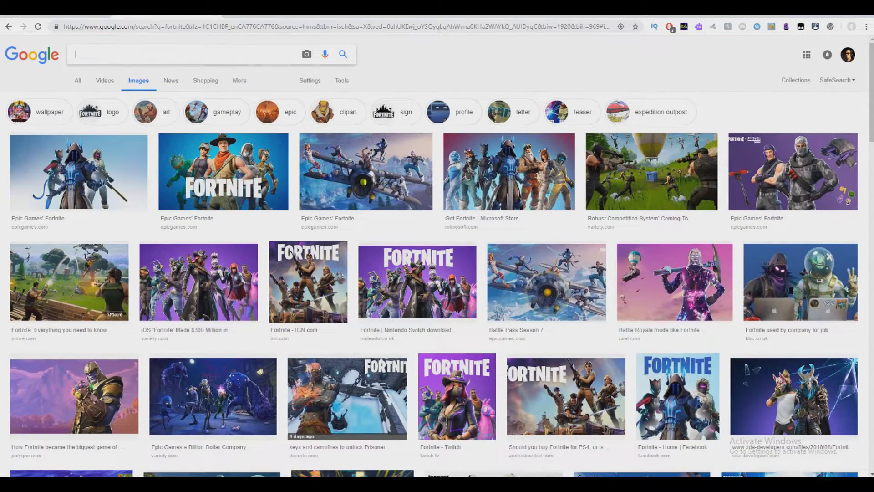
type("shaggy")
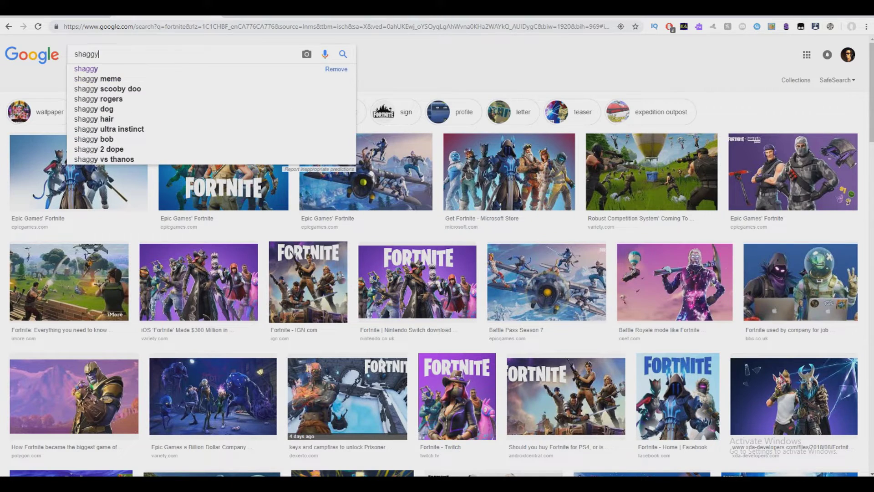
key("Return")
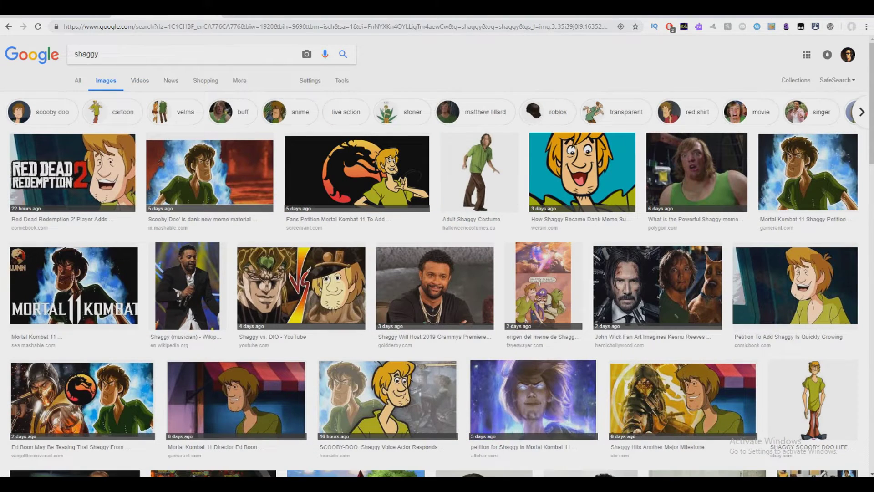
Find the full-body Shaggy cartoon on a white background, enlarge its preview and save the image.
scroll(236, 401, "down", 3)
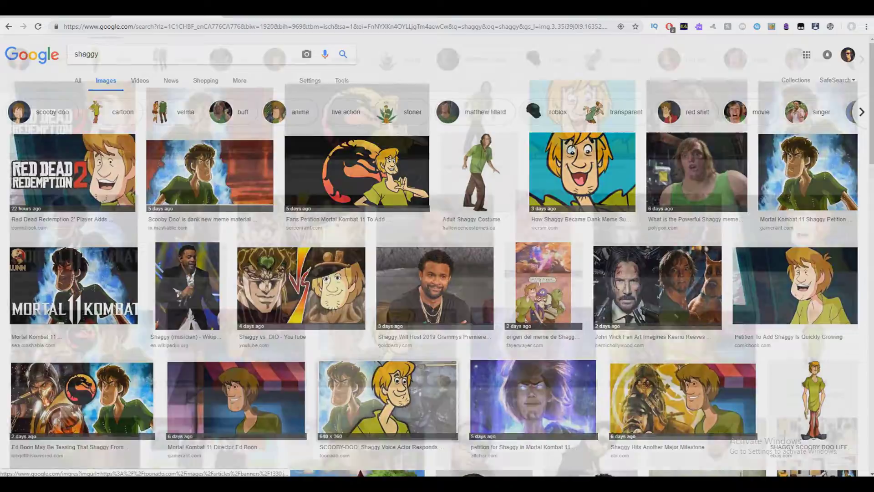
scroll(236, 264, "down", 4)
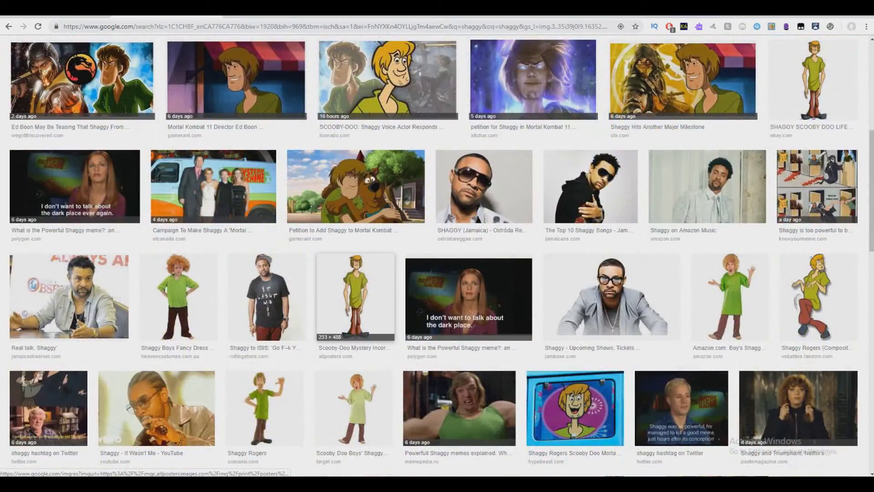
scroll(355, 296, "down", 4)
scroll(355, 297, "up", 4)
left_click(355, 297)
right_click(283, 229)
left_click(300, 313)
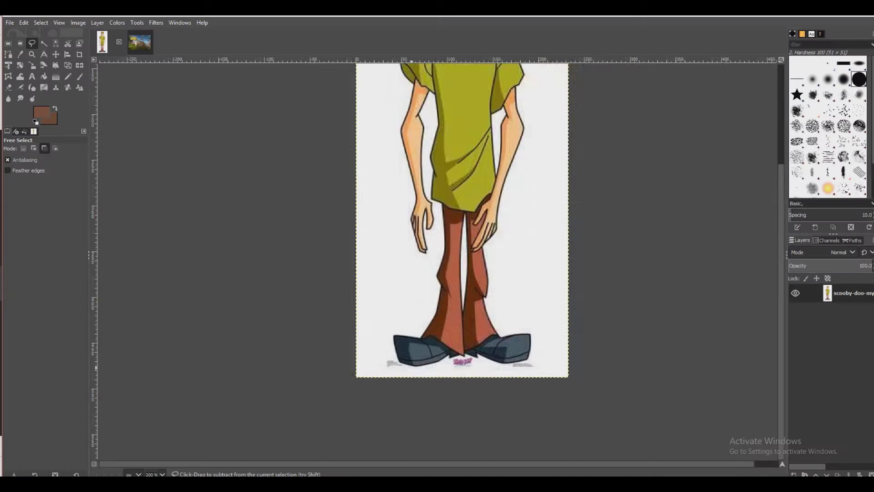
In GIMP, begin a Free Select outline between Shaggy's shoes and trace around the left shoe to the trouser cuff.
scroll(415, 356, "up", 5)
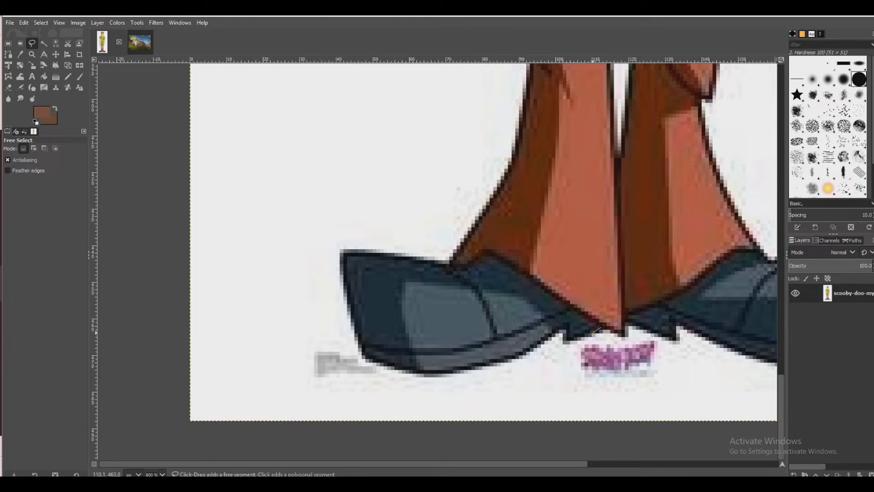
left_click(569, 326)
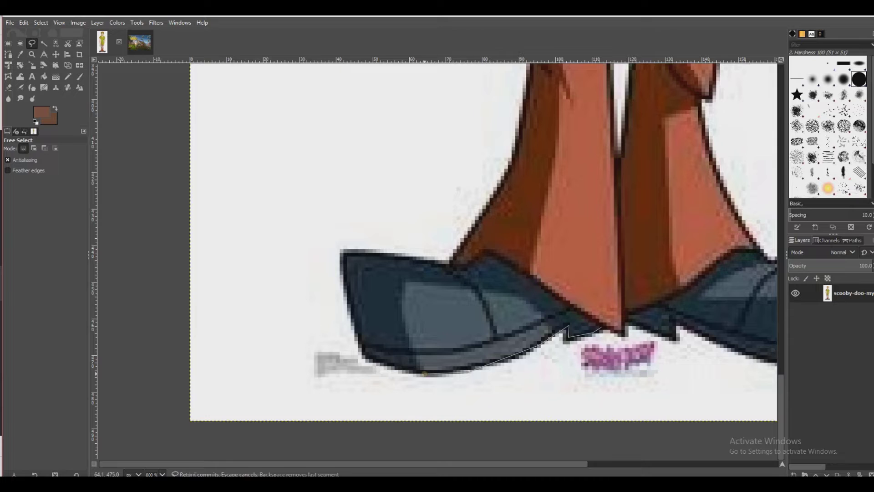
left_click(366, 353)
left_click(452, 259)
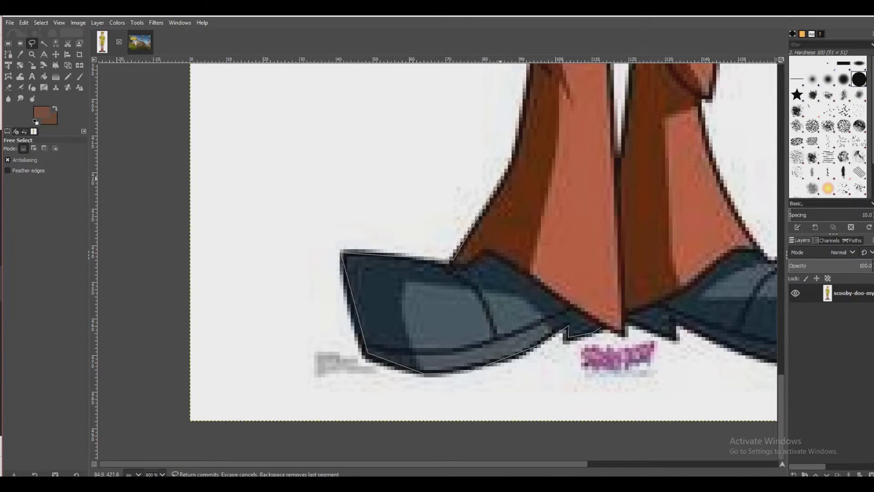
Continue the outline up the outer edge of the left trouser leg to the corner of the shirt hem.
scroll(508, 176, "down", 4)
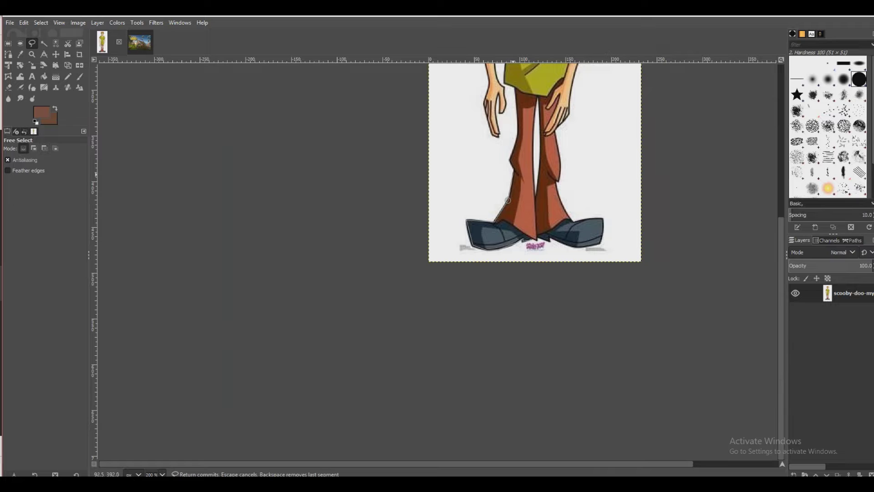
left_click(514, 171)
scroll(512, 171, "up", 5)
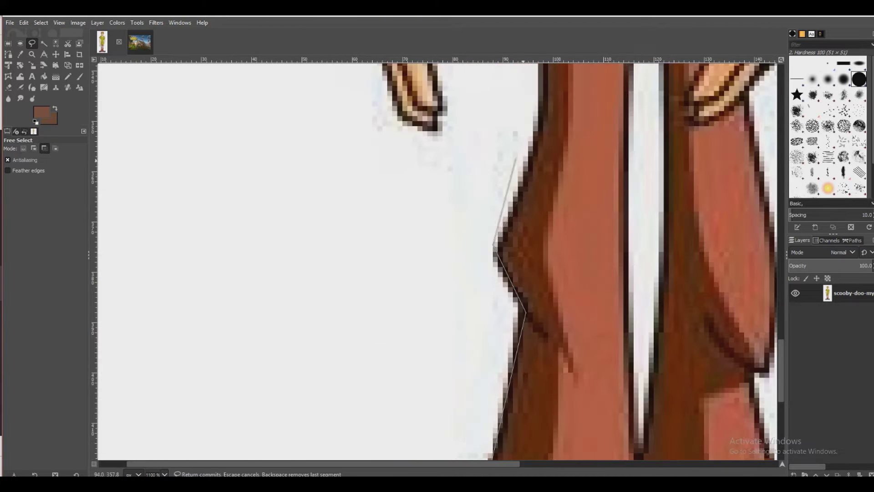
scroll(539, 178, "down", 4)
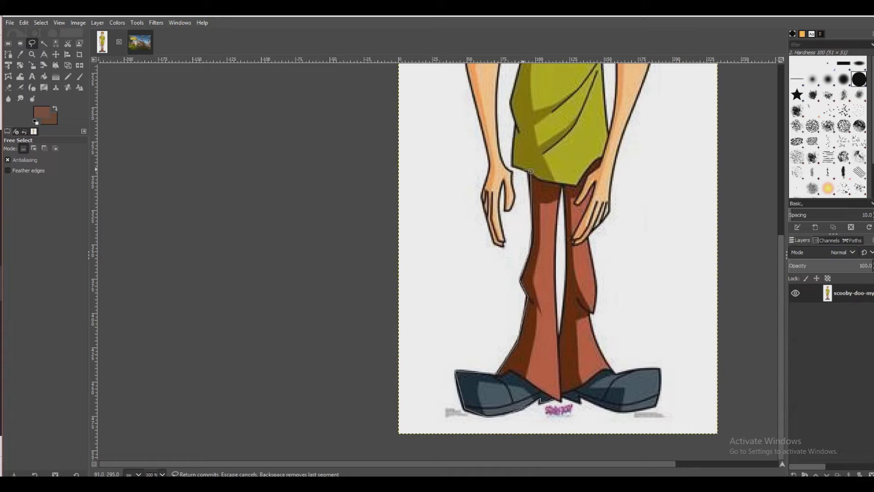
left_click(514, 167)
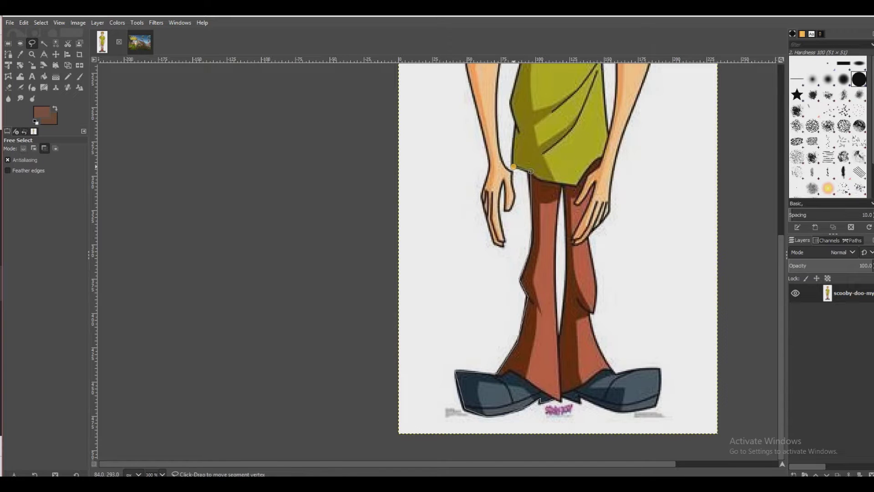
Trace the outline up the shirt's left side to the armpit and down the inner arm to the hand.
scroll(531, 171, "down", 5)
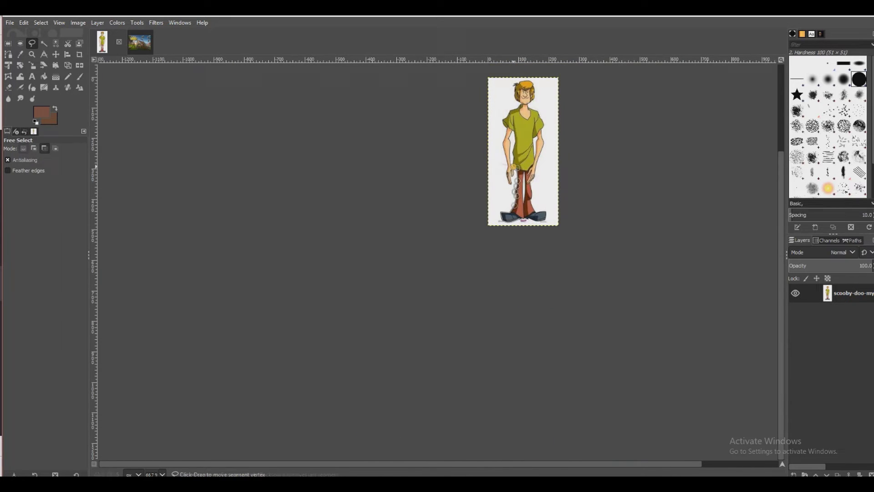
scroll(522, 160, "up", 3)
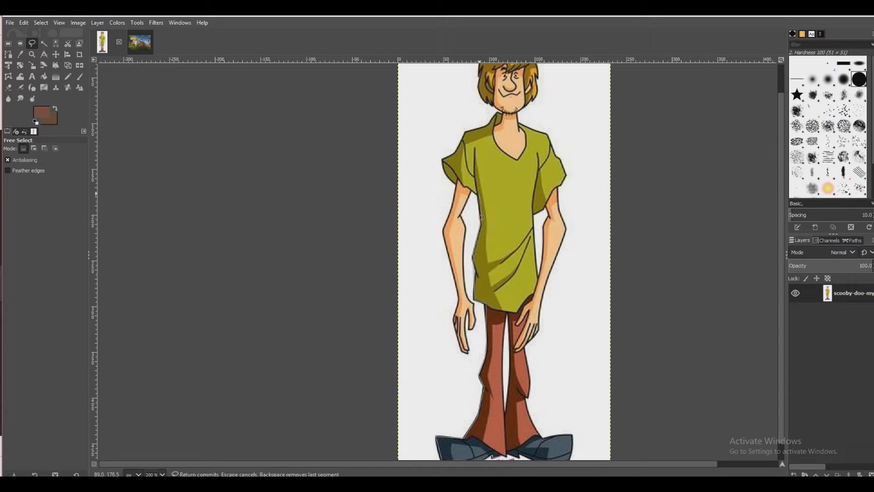
left_click(472, 193)
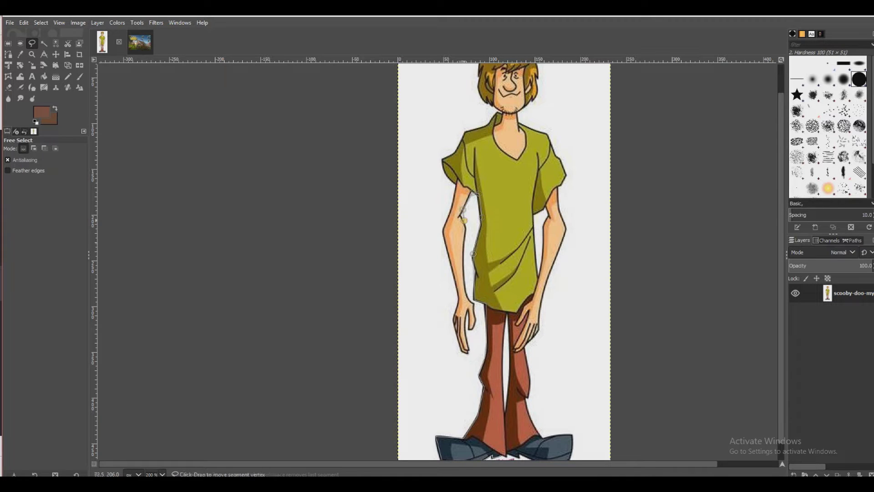
left_click(463, 266)
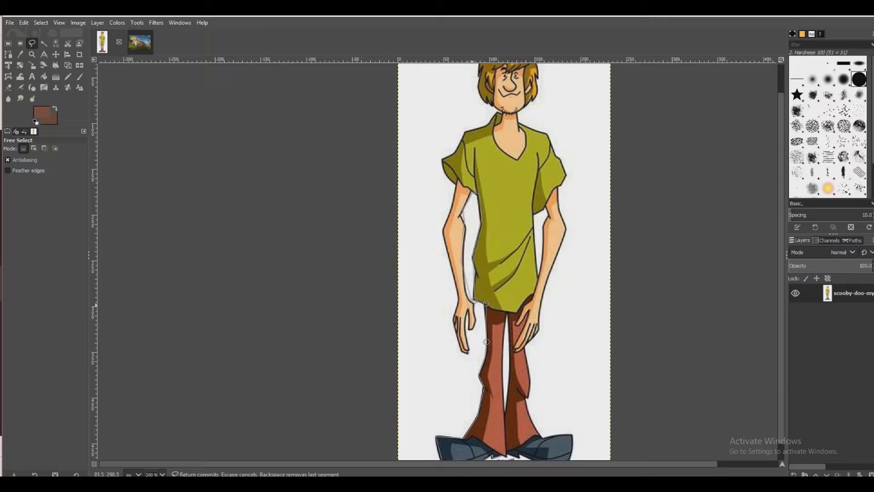
left_click(469, 303)
left_click(474, 306)
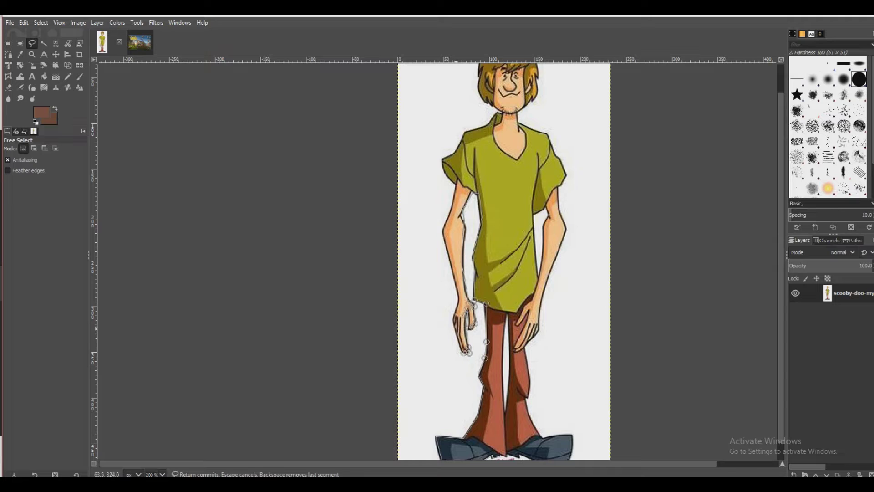
Extend the outline up the outer left arm, around the sleeve and over the shoulder to the chin.
left_click(458, 298)
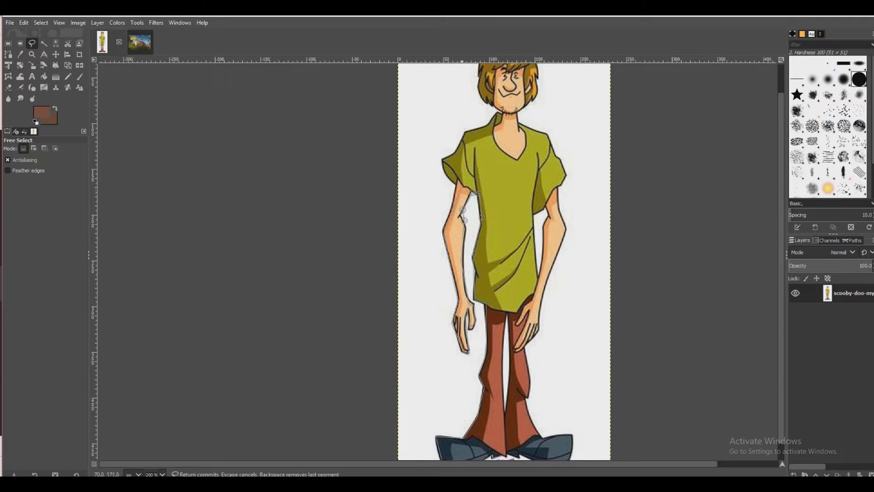
left_click(456, 184)
left_click(445, 175)
left_click(494, 110)
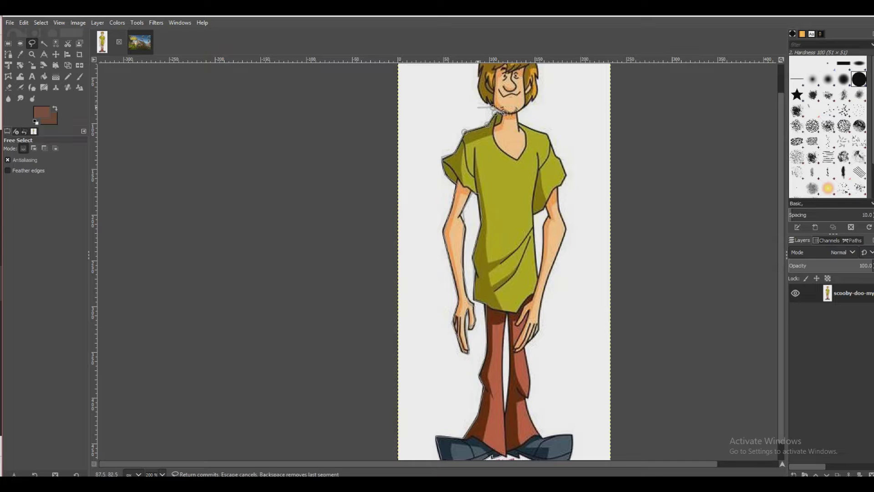
Restart the Free Select outline between the shoes, tracing around the left shoe and up the lower trouser leg.
scroll(494, 110, "up", 2)
scroll(452, 353, "up", 3)
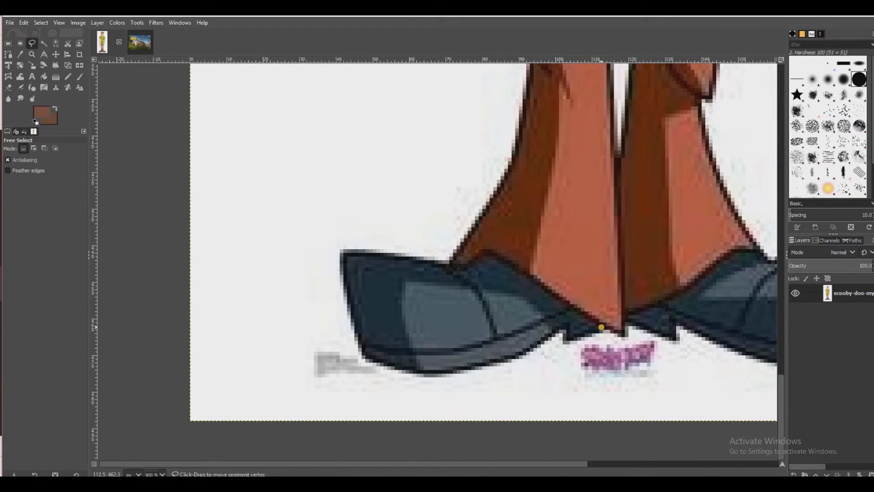
mouse_move(600, 327)
left_mouse_down()
mouse_move(562, 331)
mouse_move(469, 371)
mouse_move(424, 374)
left_mouse_up()
left_click(367, 353)
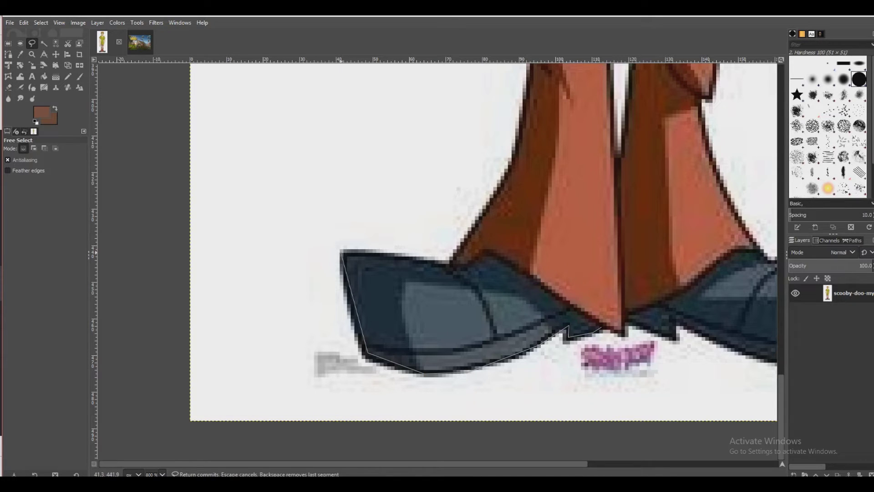
left_click(508, 175)
Trace the left trouser leg from the knee fold up to where it meets the shirt hem.
scroll(508, 175, "down", 4)
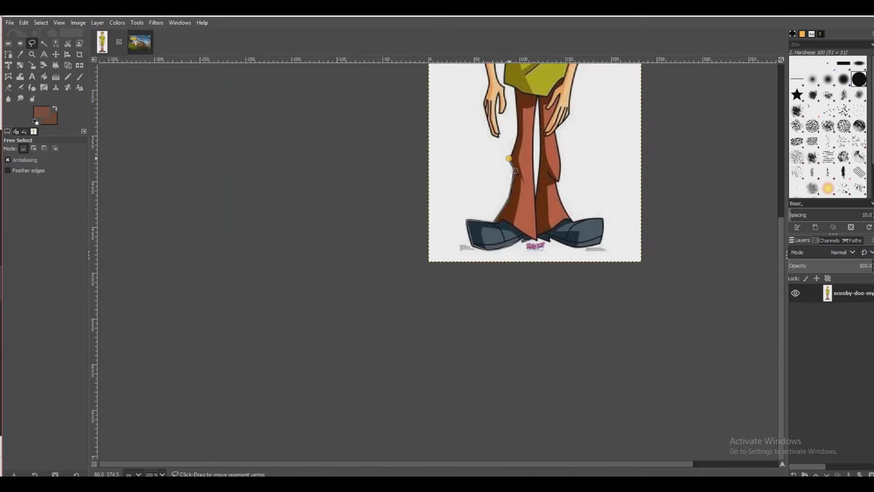
scroll(515, 170, "up", 4)
scroll(524, 159, "down", 3)
scroll(519, 179, "up", 3)
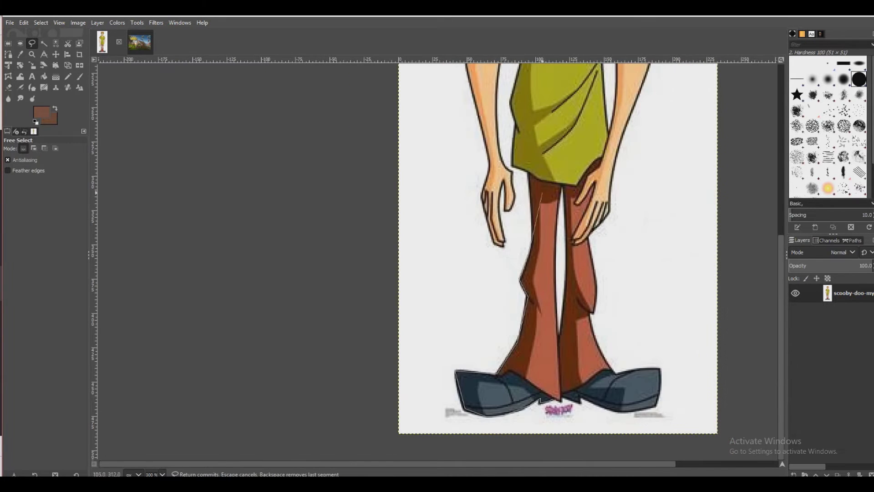
left_click(531, 171)
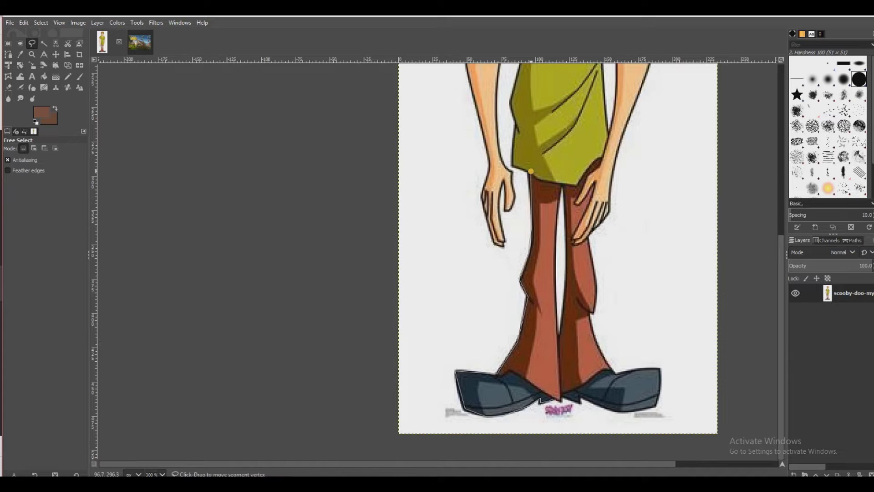
Continue the outline from the shirt hem up the torso's left edge, around the armpit and down to the elbow.
scroll(531, 171, "down", 4)
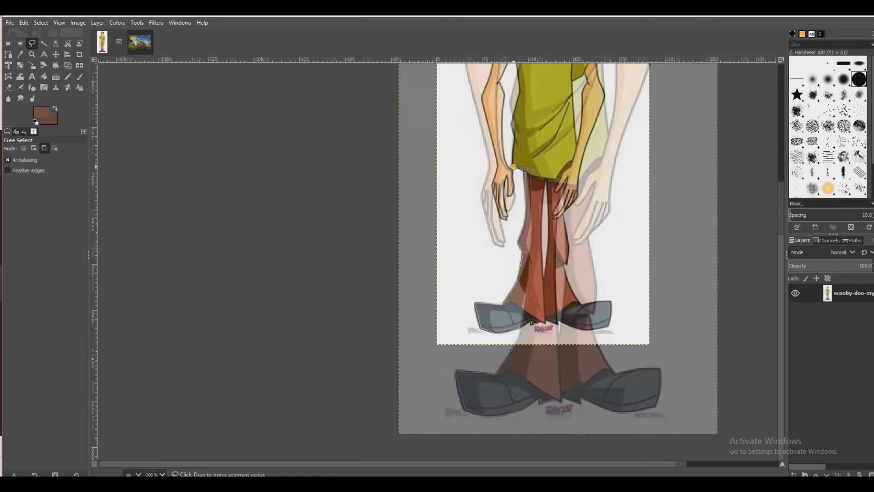
scroll(532, 269, "up", 3)
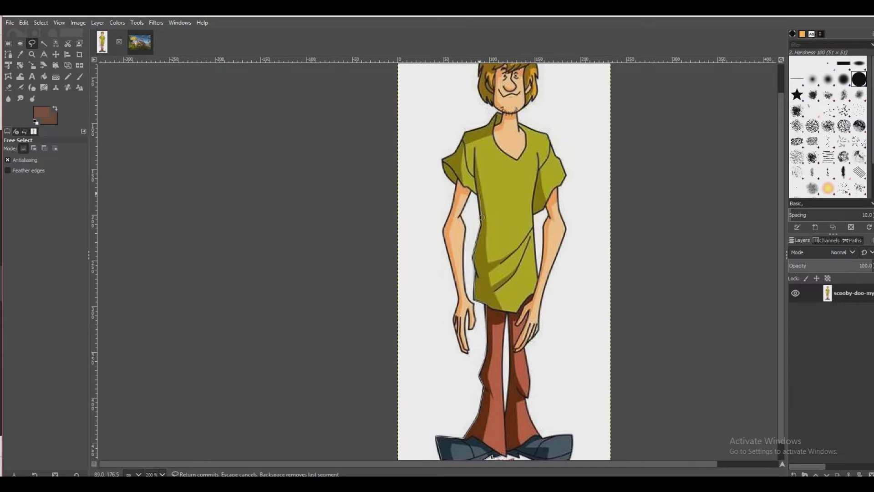
left_click(478, 194)
left_click(472, 191)
left_click(463, 210)
left_click(464, 221)
Trace the outline down the left inner forearm and around the thumb and fingers of the left hand.
left_click(462, 266)
left_click(474, 324)
left_click(469, 328)
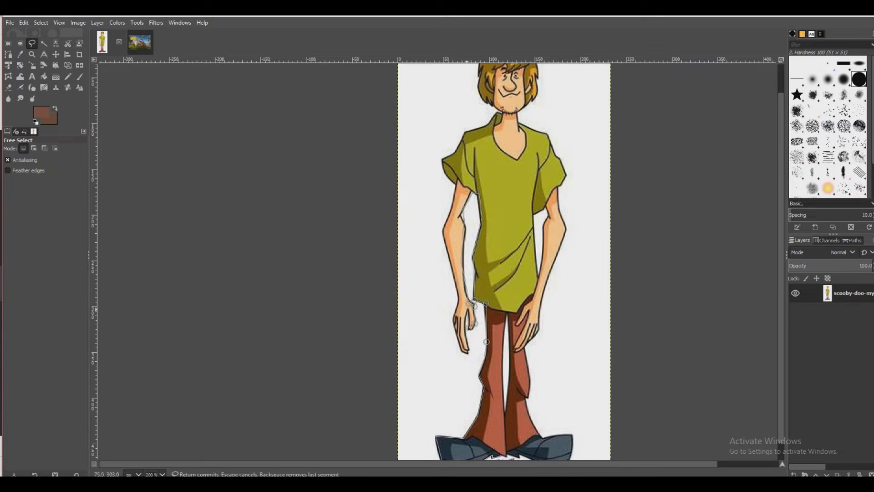
left_click(467, 309)
left_click(464, 315)
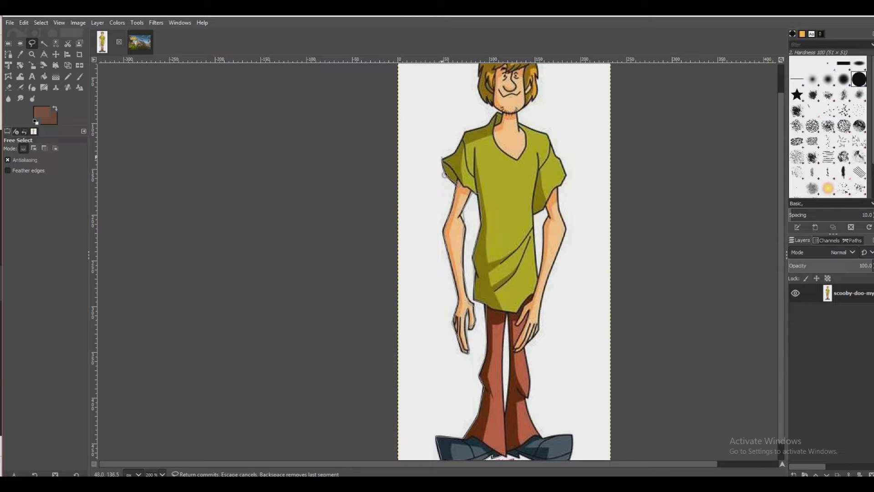
Continue the outline over the left shoulder, along the collar and past the chin to the hair's lower left edge.
left_click(465, 132)
left_click(487, 125)
left_click(495, 114)
left_click(504, 113)
scroll(486, 103, "up", 2)
left_click(481, 132)
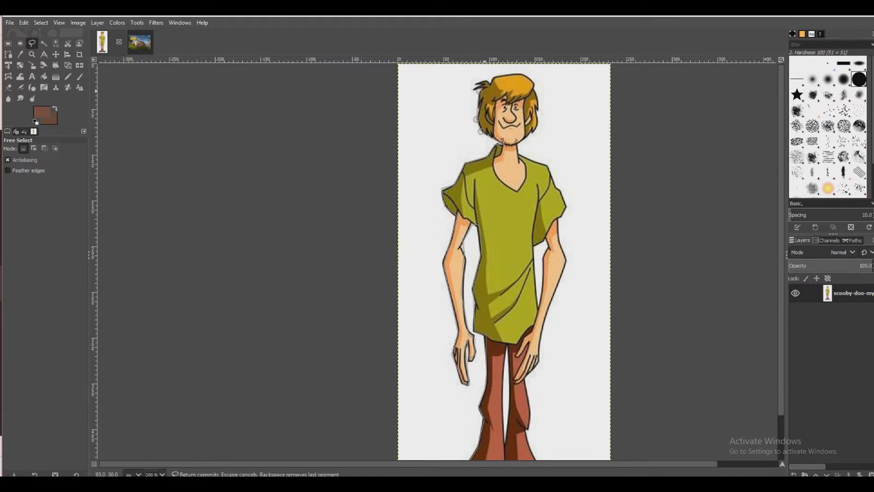
Trace the outline up the left side of the hair, around the stray tuft and across the head's crown.
left_click(483, 88)
left_click(473, 90)
left_click(471, 89)
left_click(492, 81)
left_click(521, 74)
left_click(532, 81)
Trace the outline over the right shoulder and around the right sleeve to its lower edge.
scroll(530, 75, "up", 3)
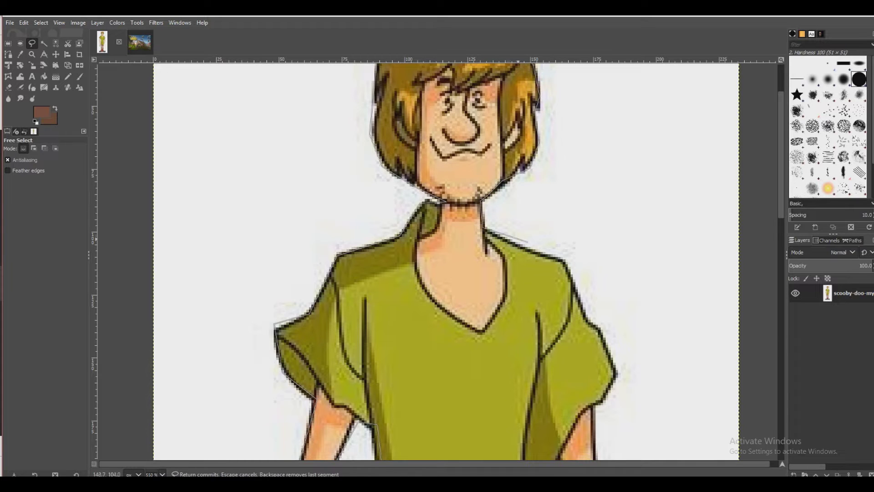
left_click(565, 263)
scroll(592, 330, "down", 4)
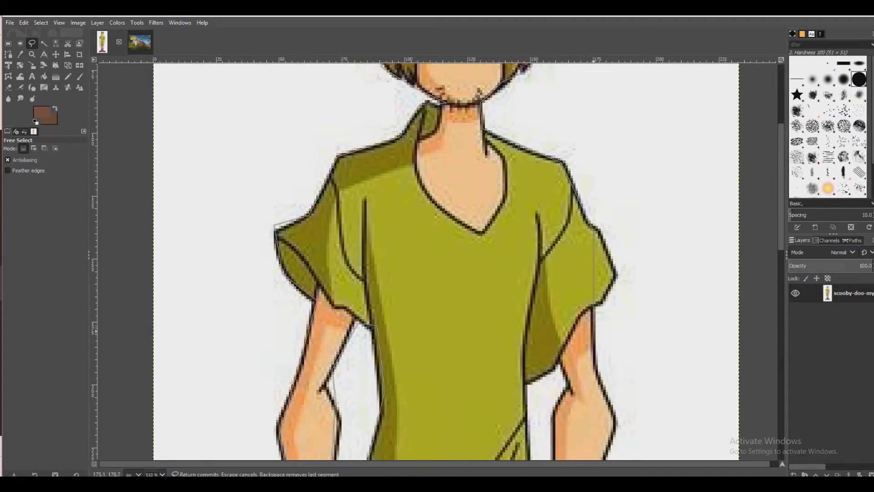
scroll(594, 231, "down", 4)
left_click(616, 176)
left_click(592, 207)
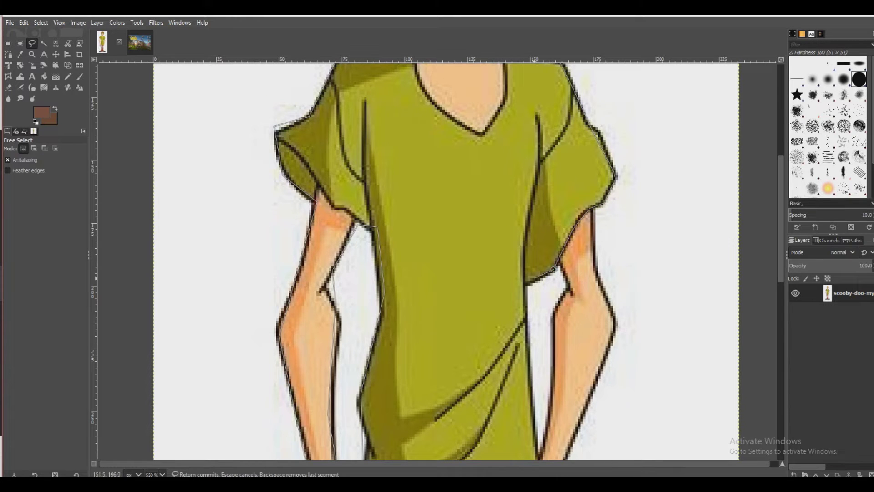
Extend the outline past the right elbow and down the outer forearm to the knuckles of the right hand.
scroll(578, 238, "down", 3)
scroll(577, 238, "up", 4)
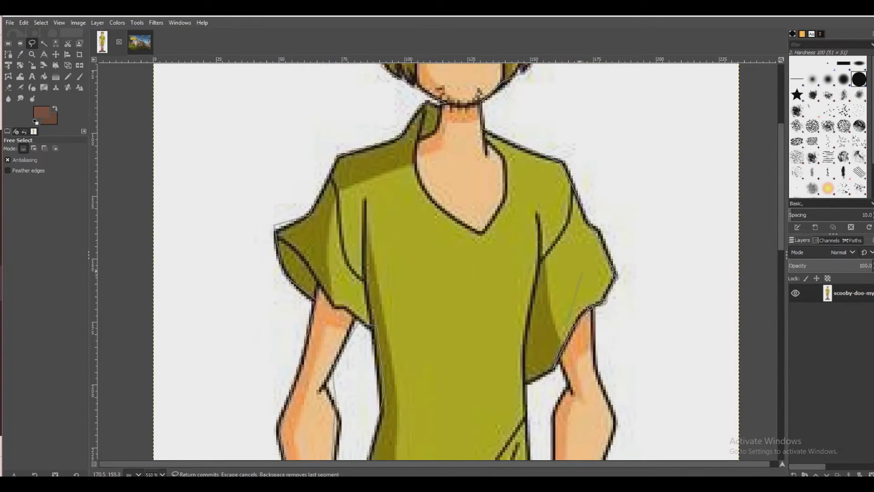
scroll(579, 240, "down", 1)
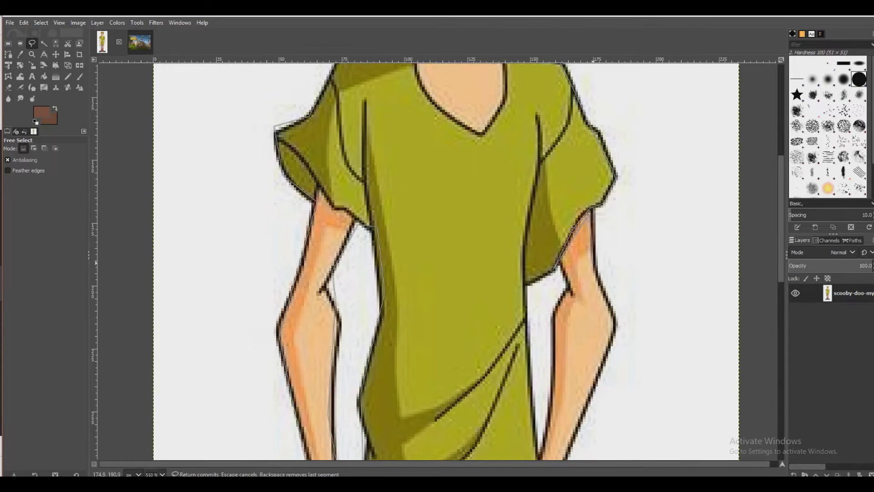
scroll(594, 228, "down", 4)
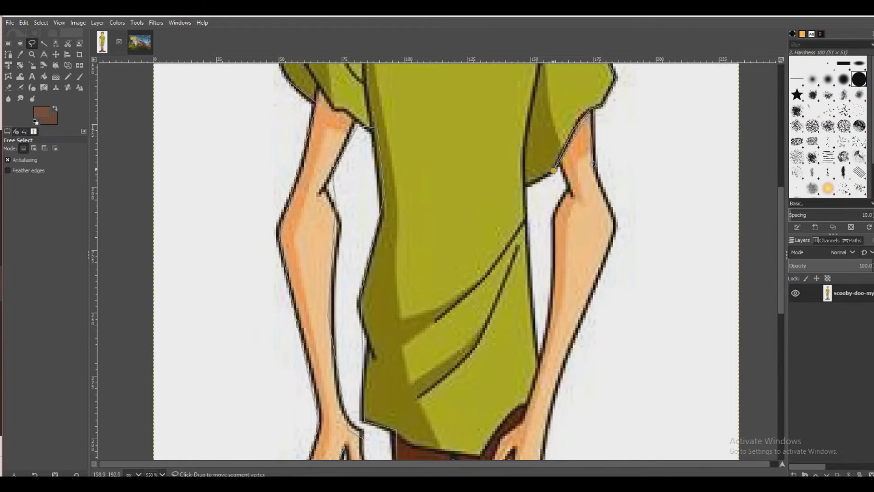
left_click(611, 208)
left_click(617, 232)
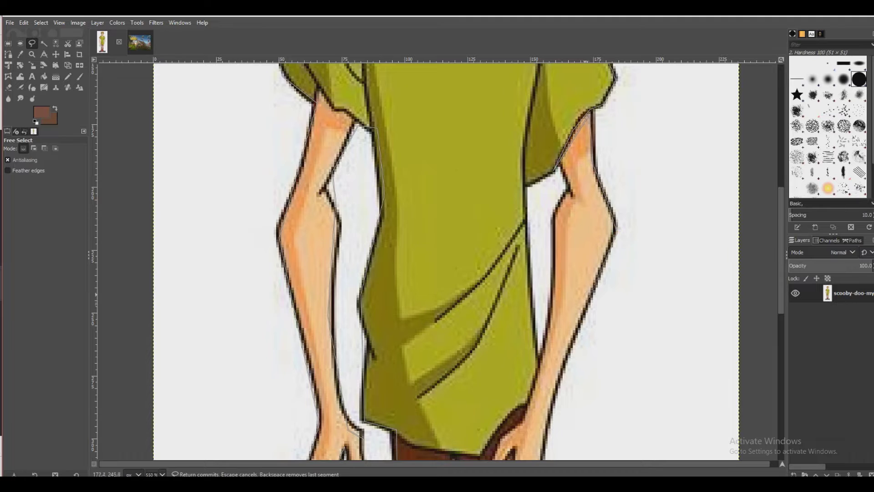
scroll(592, 292, "down", 4)
scroll(559, 280, "down", 4)
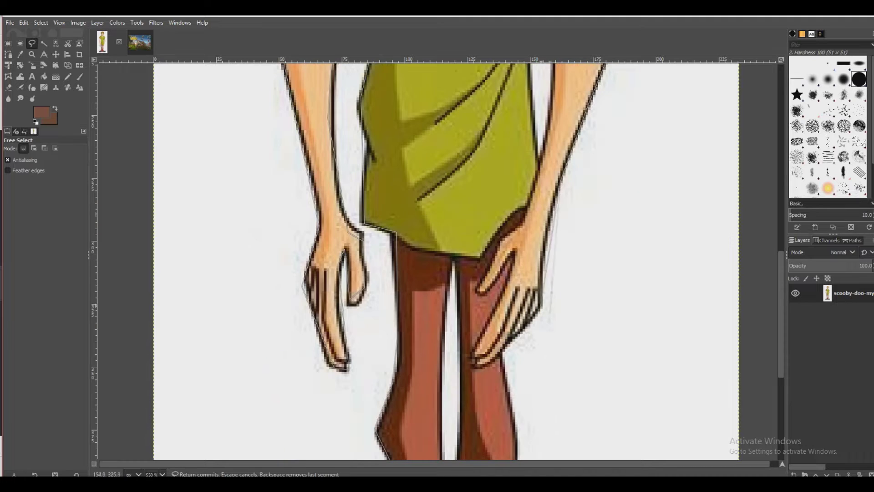
left_click(541, 311)
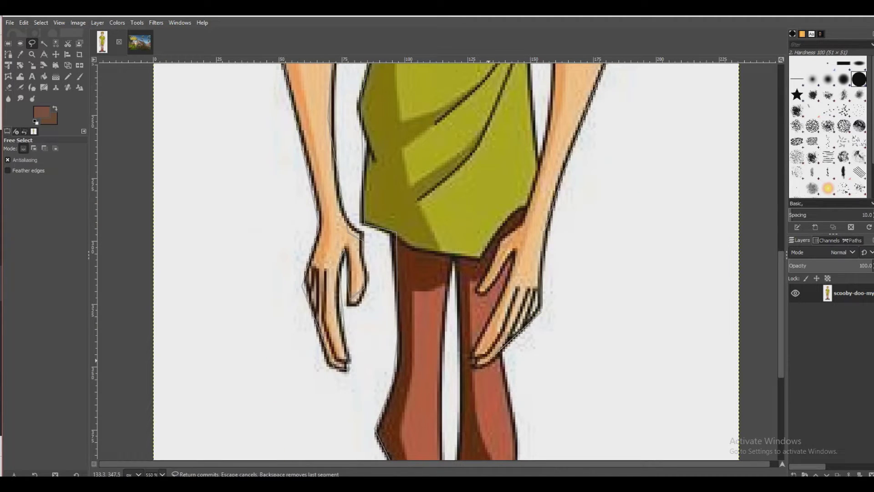
Trace the gap between the right hand's fingers and thumb, continuing the outline up the inner right arm.
left_click(511, 279)
left_click(516, 250)
scroll(539, 262, "up", 5)
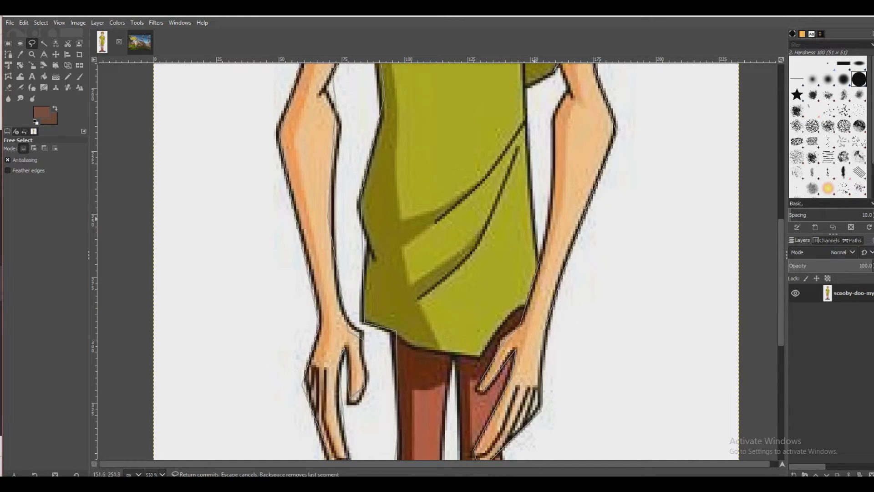
scroll(560, 242, "up", 5)
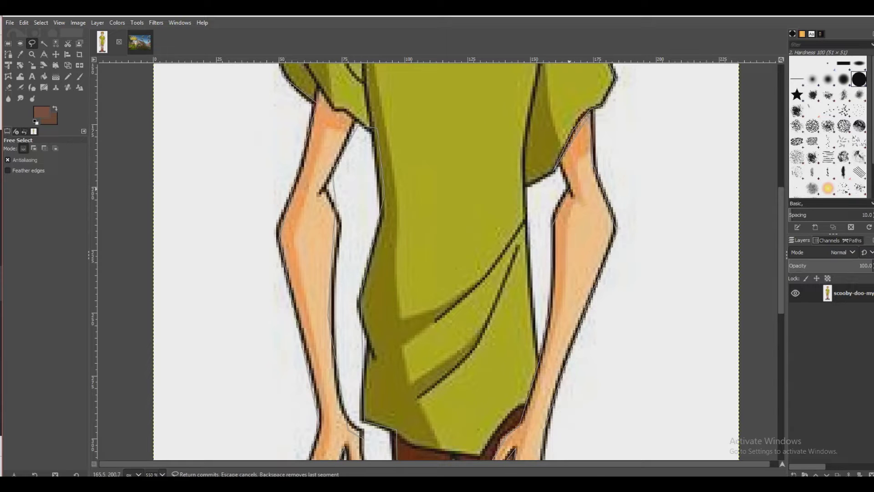
Trace the outline down the right trouser leg and around the right shoe, closing the selection between the shoes.
scroll(446, 260, "down", 15)
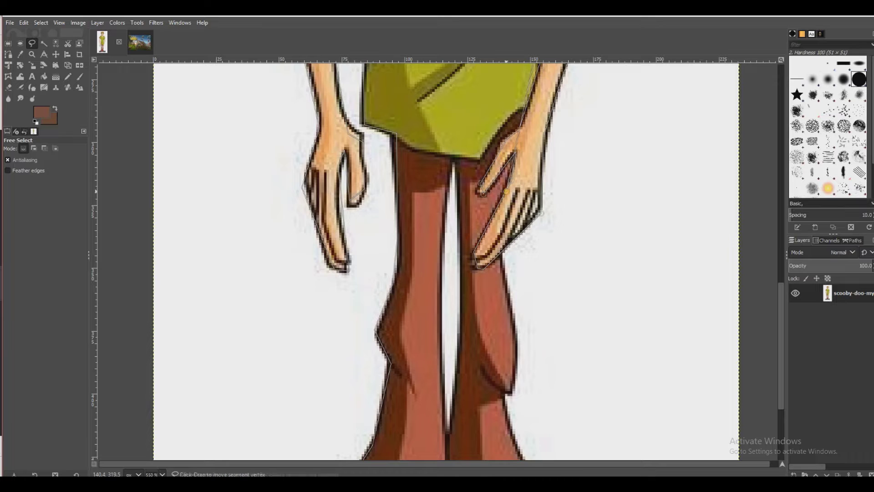
scroll(512, 310, "down", 5)
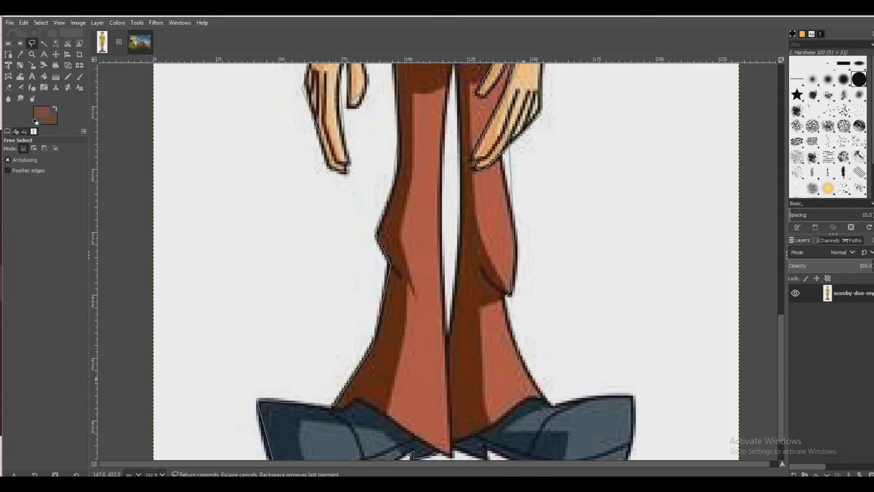
scroll(626, 391, "down", 2)
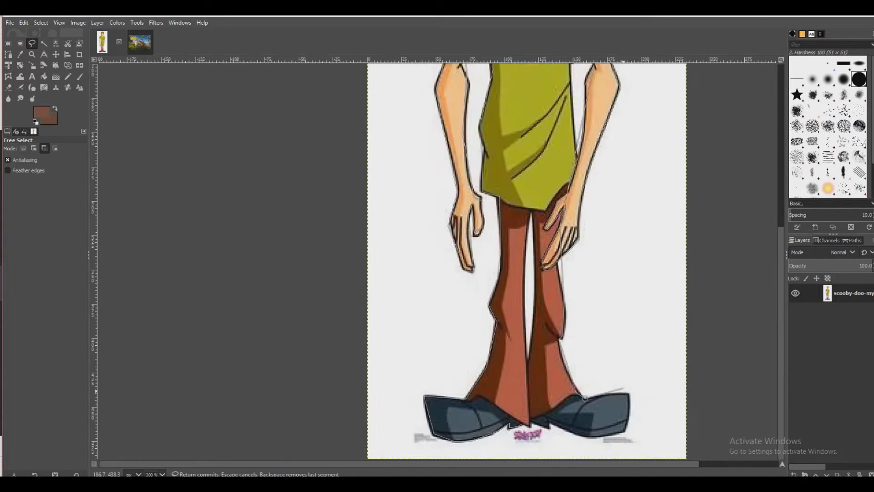
scroll(585, 398, "down", 1)
left_click(595, 422)
left_click(573, 416)
left_click(572, 409)
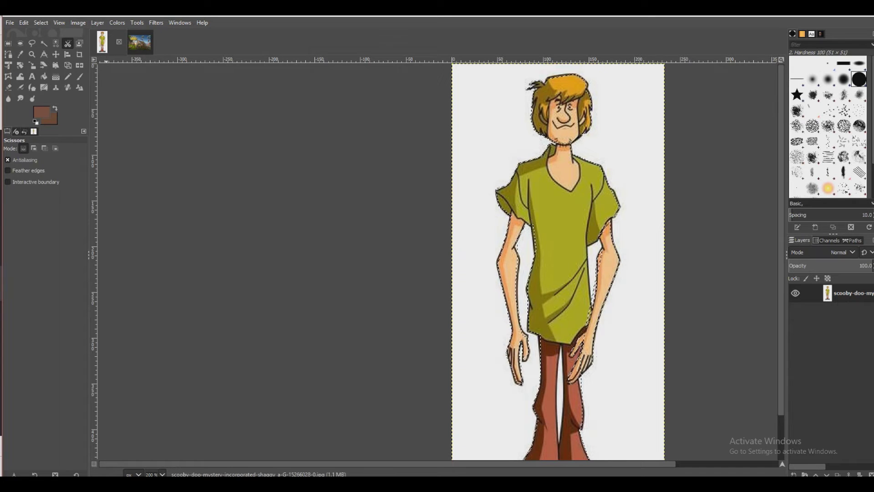
Cut the selected Shaggy figure out of its image and paste it into the Fortnite image.
left_click(24, 23)
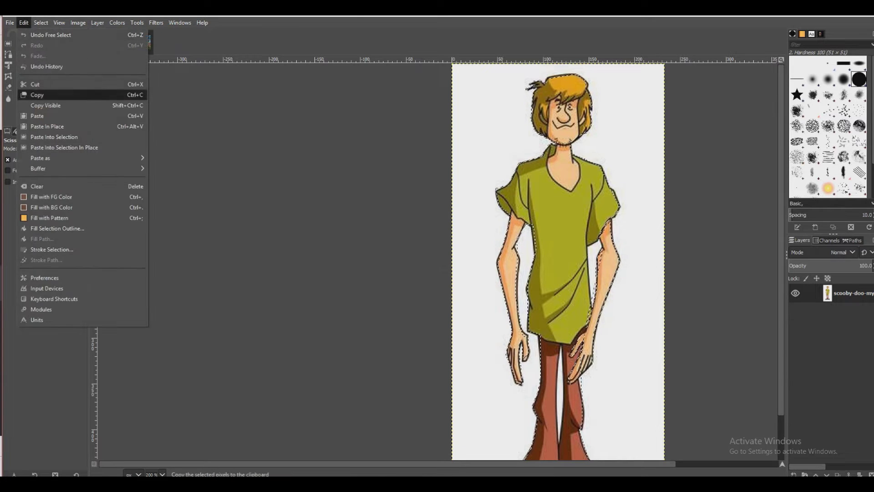
left_click(35, 84)
scroll(451, 226, "down", 3)
scroll(451, 226, "up", 2)
left_click(140, 42)
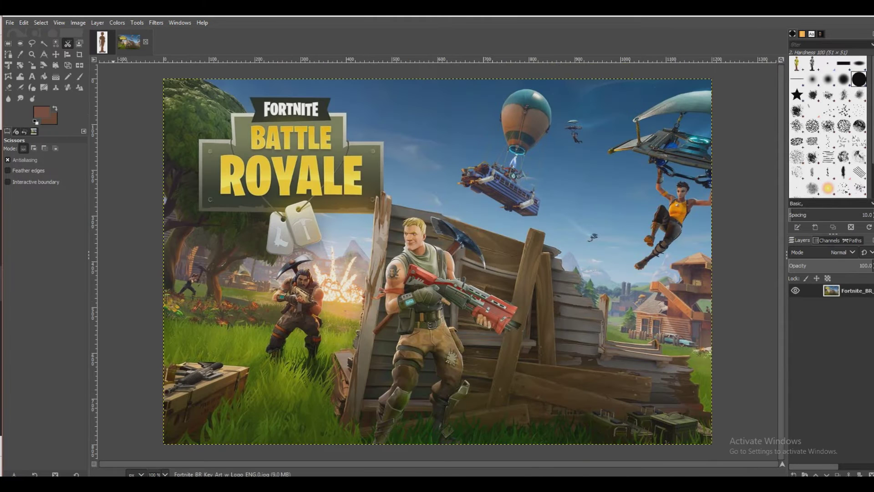
left_click(24, 22)
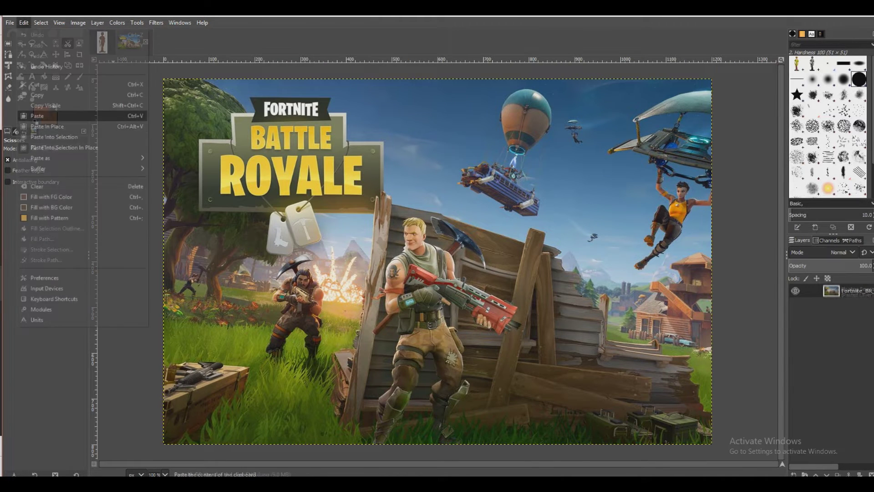
left_click(41, 116)
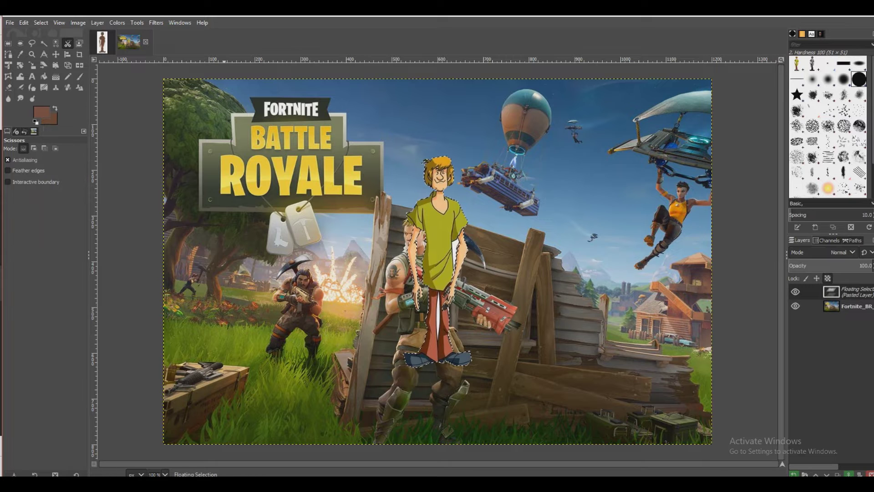
Use Scale on the pasted Shaggy, placing him over the crate at the picture's lower left and enlarging him to about 199 × 564 px.
left_click(137, 22)
mouse_move(182, 56)
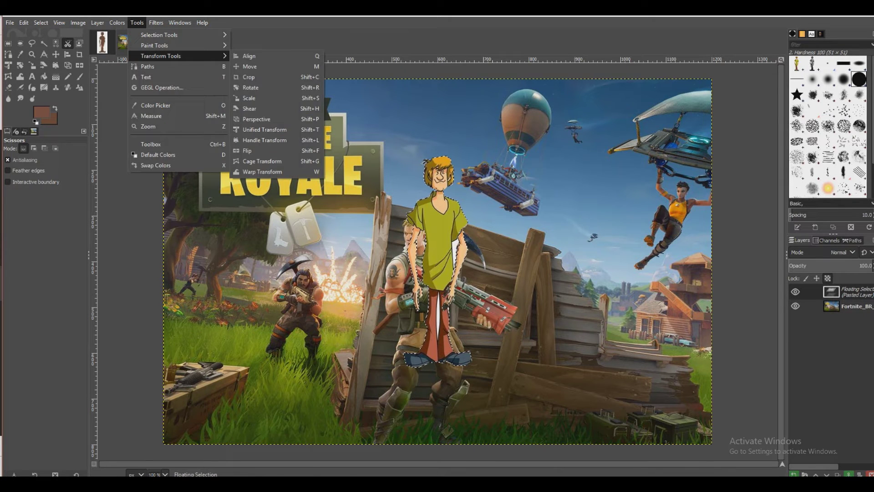
left_click(249, 98)
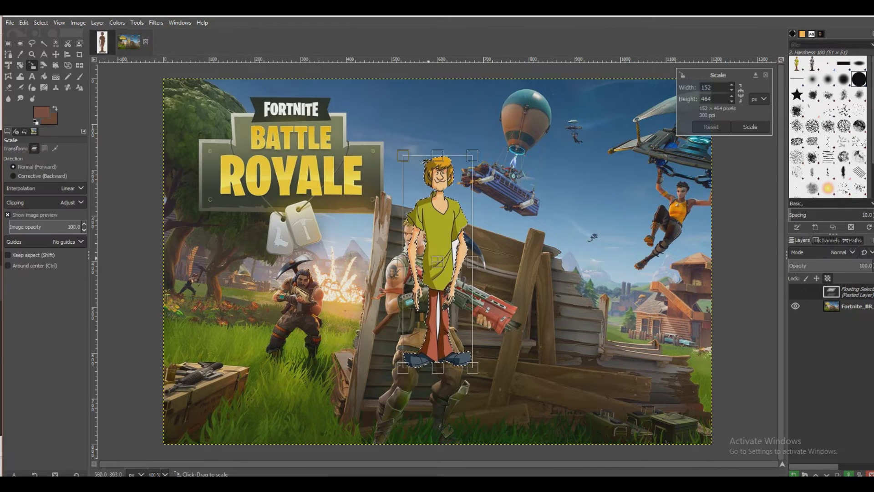
left_click_drag(454, 272, 512, 302)
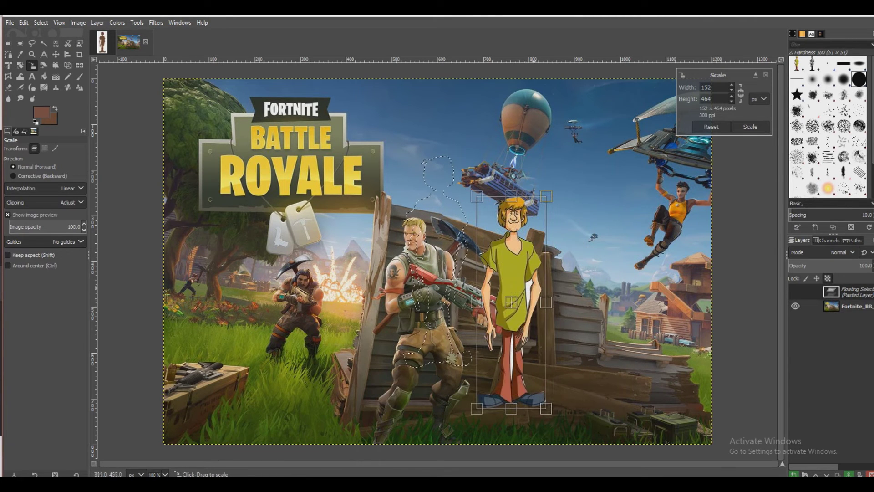
left_click_drag(512, 302, 217, 337)
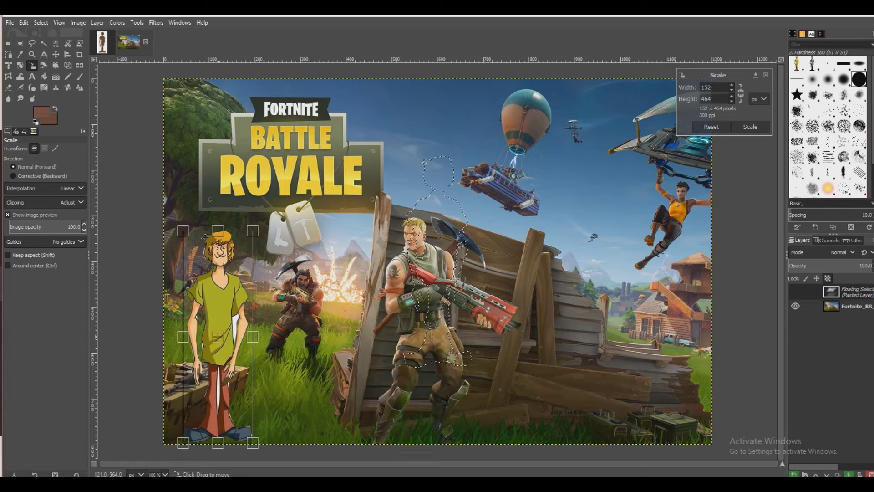
left_click_drag(254, 233, 275, 187)
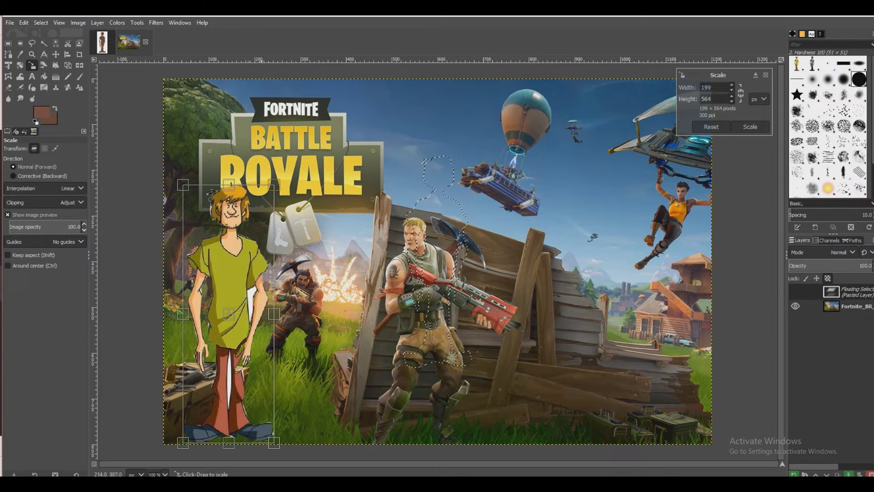
Resize Shaggy to about 181 × 546 px and position him in front of the crate at the picture's lower left.
left_click_drag(237, 310, 296, 312)
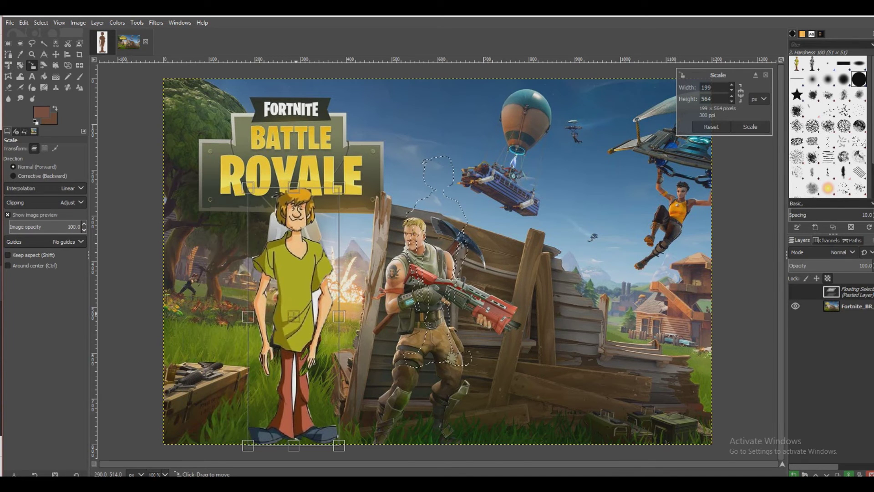
left_click_drag(335, 188, 319, 226)
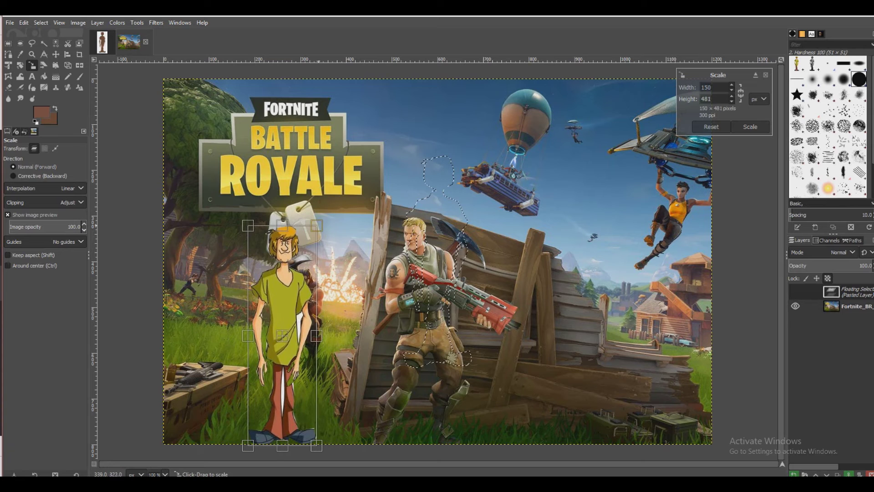
left_click_drag(278, 333, 198, 342)
left_click_drag(239, 238, 254, 208)
left_click_drag(201, 323, 228, 318)
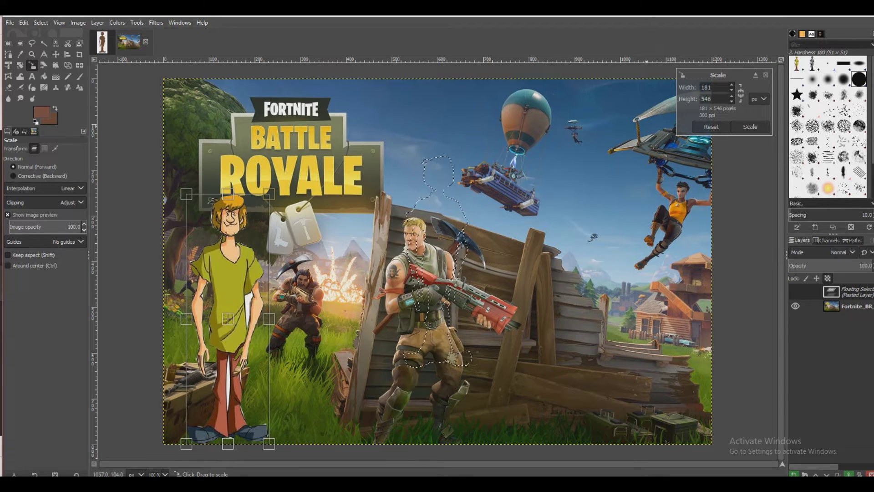
Apply the scaling and anchor the floating Shaggy selection onto the Fortnite layer.
left_click(750, 127)
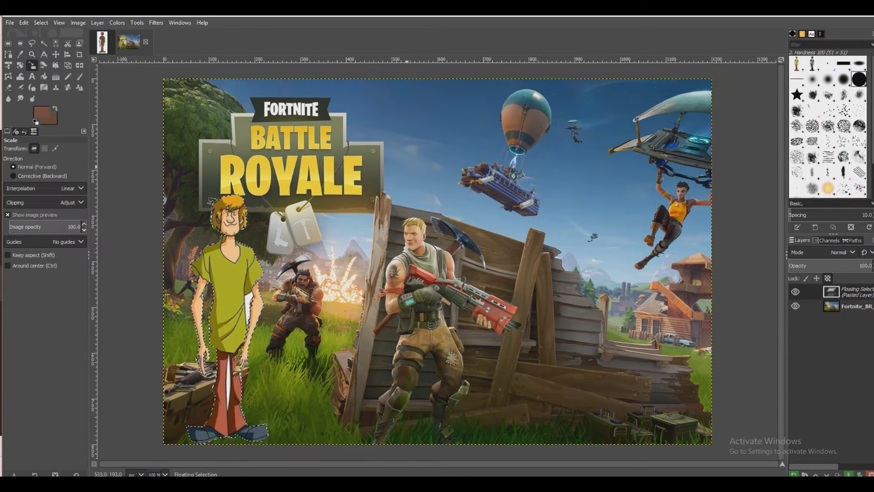
left_click(44, 44)
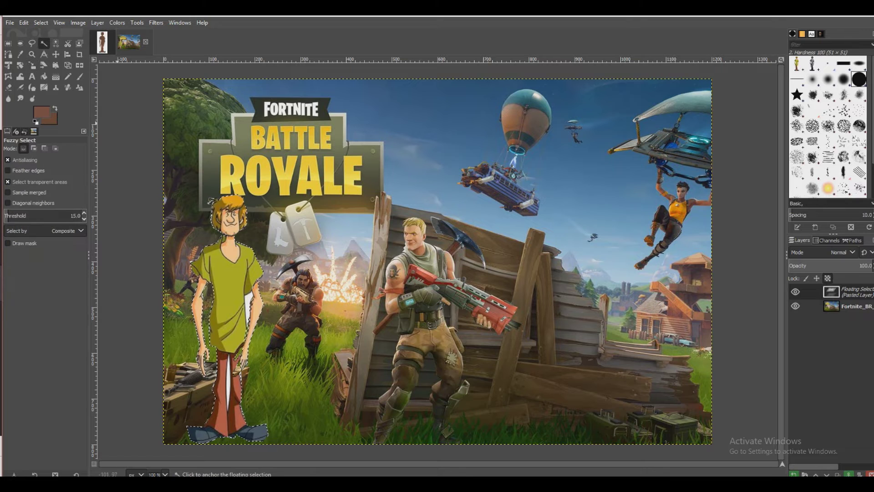
left_click(118, 123)
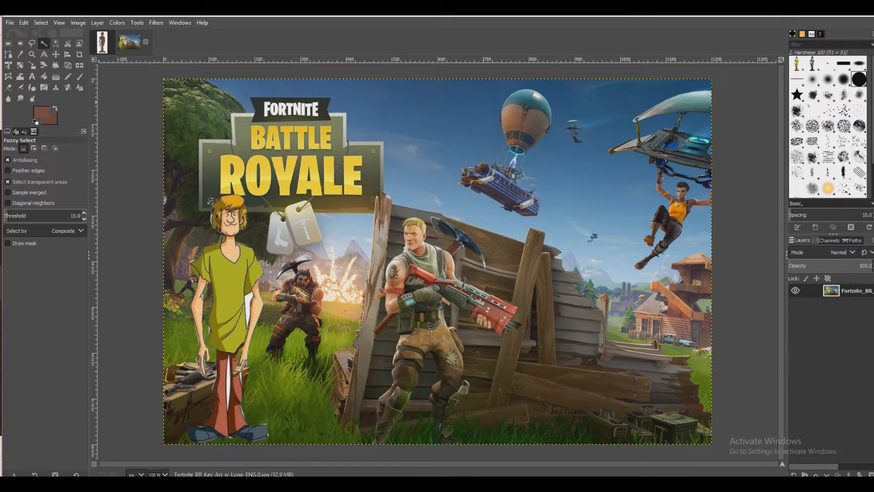
Try a Fuzzy Select on Shaggy's green shirt and undo that selection.
left_click(225, 280)
right_click(225, 281)
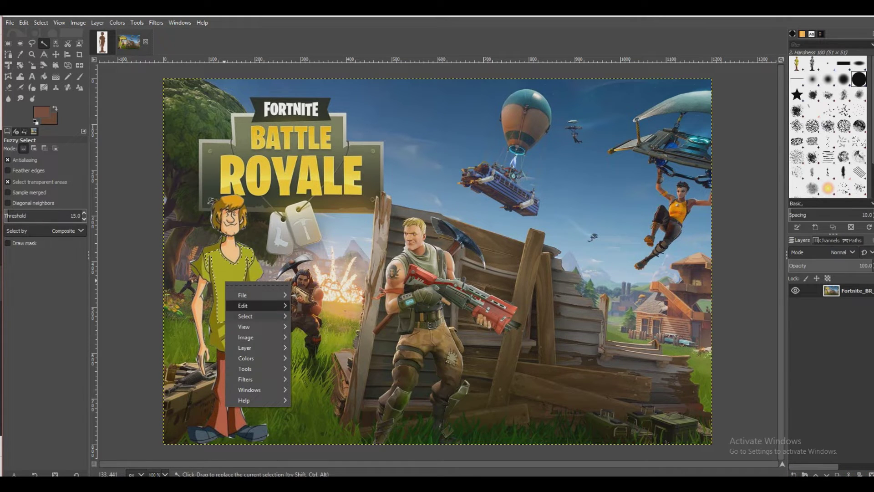
mouse_move(255, 315)
left_click(310, 306)
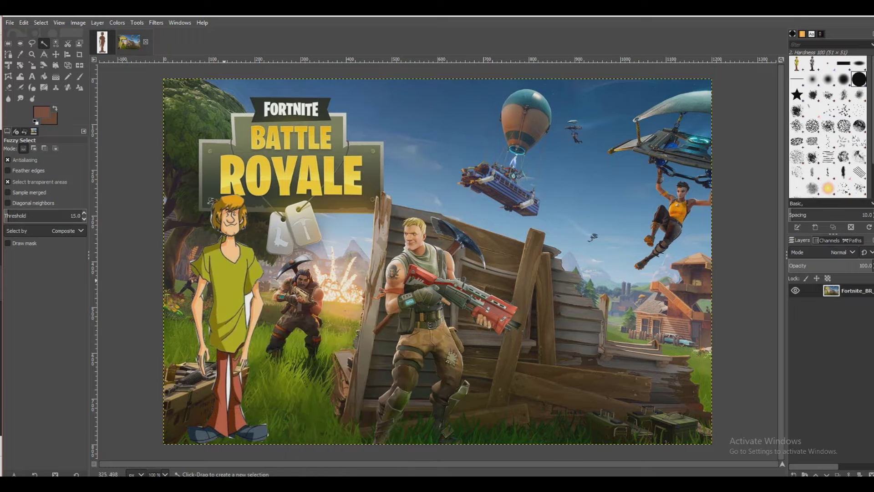